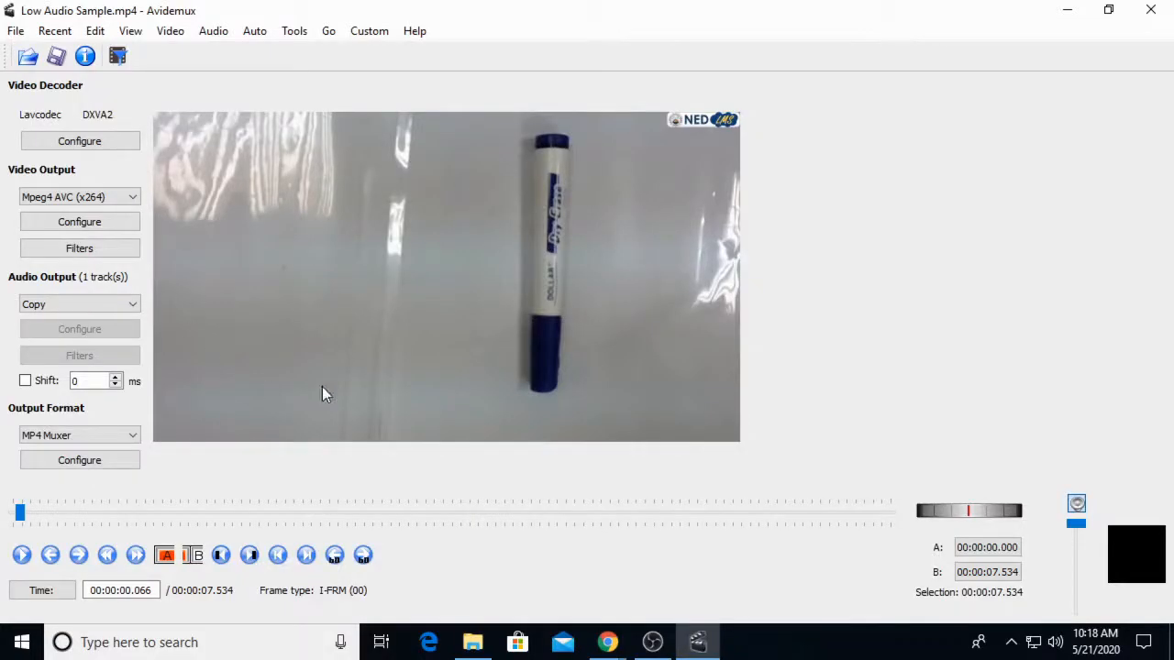
Set the audio output to MP3 (lame) and save the audio as "Low Audio Sample-audio track" in the Videos folder
click(133, 305)
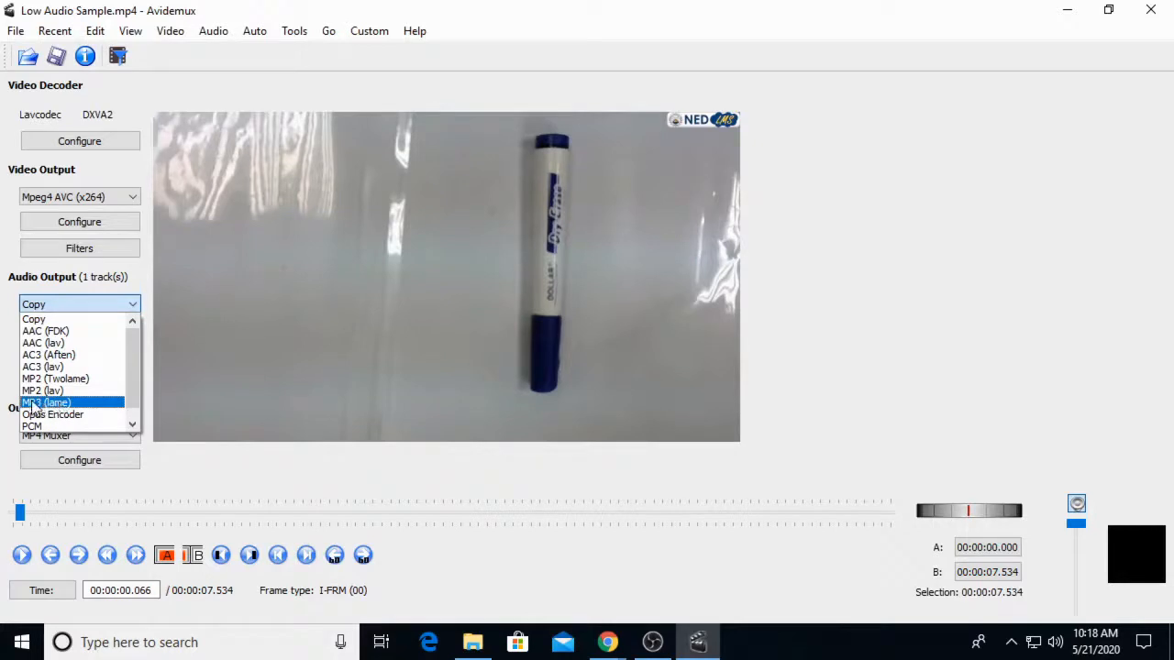
click(71, 406)
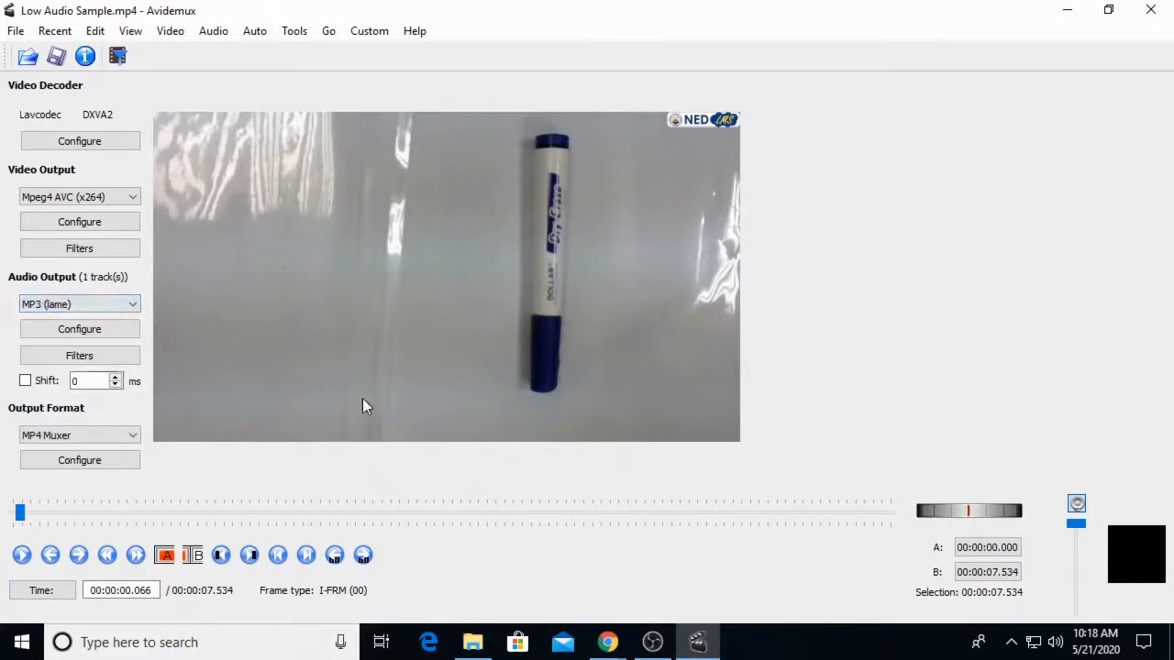
click(215, 34)
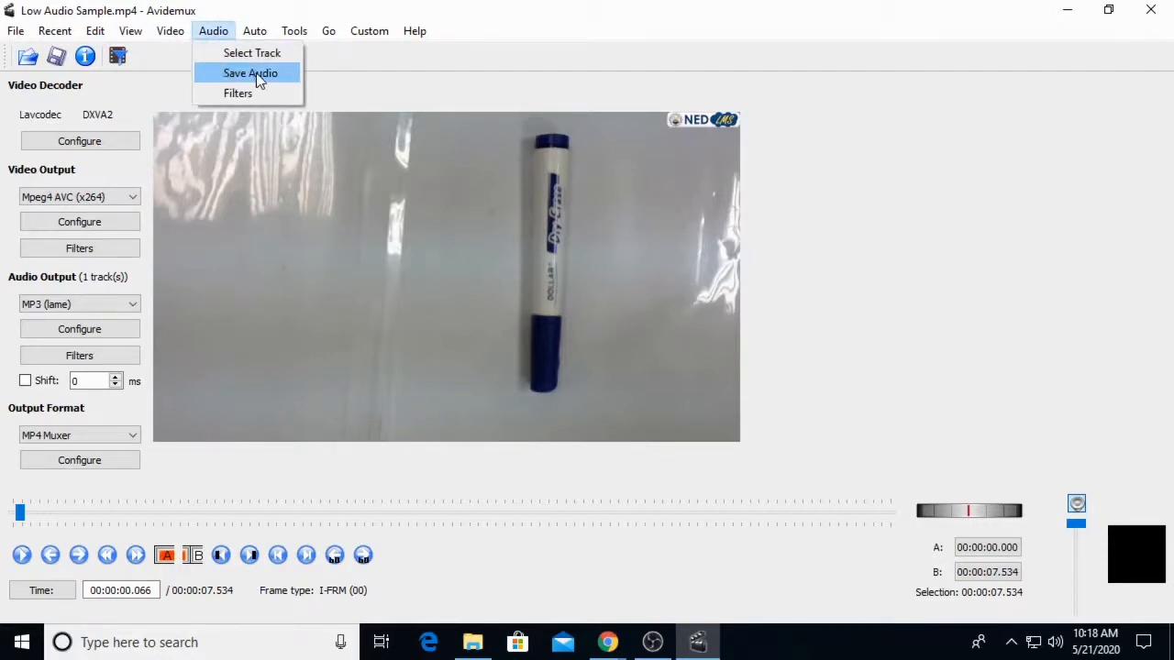
click(268, 81)
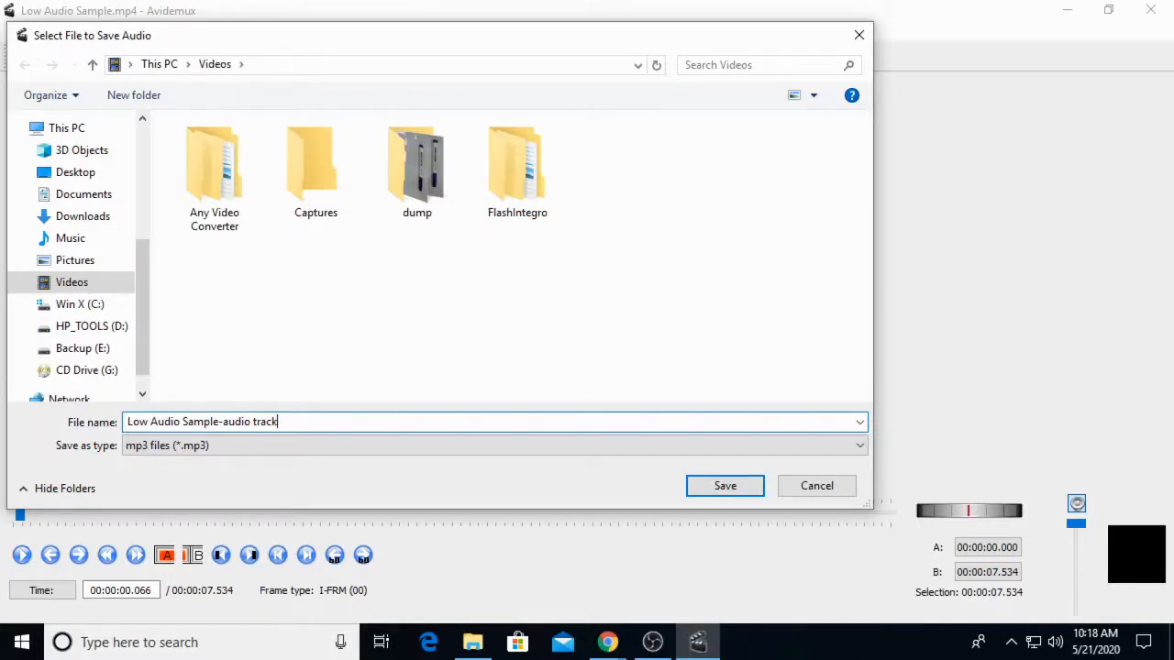
key(Return)
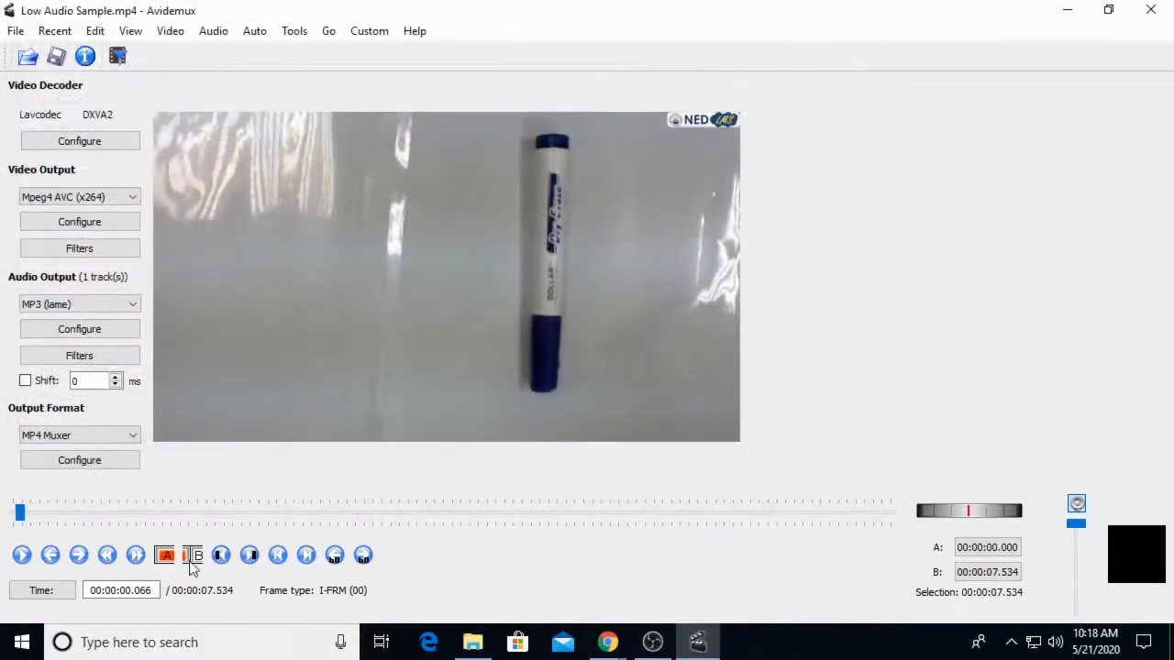
Check the exported "Low Audio Sample-audio track" MP3 in the Videos folder, and minimize the open windows
click(475, 647)
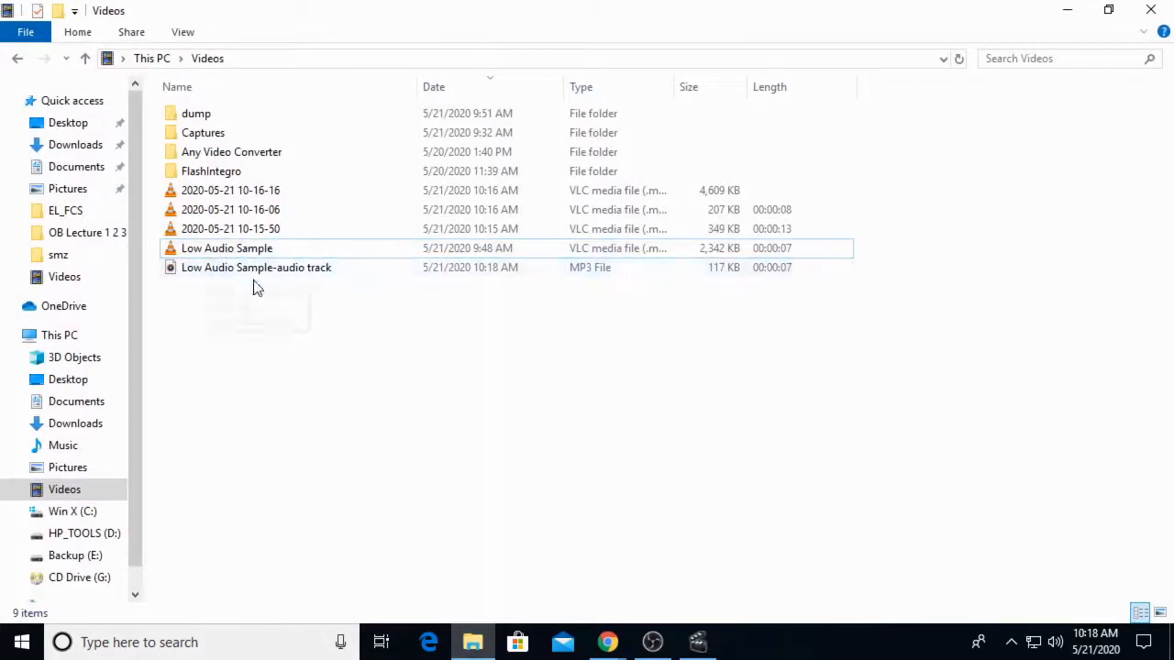
click(294, 272)
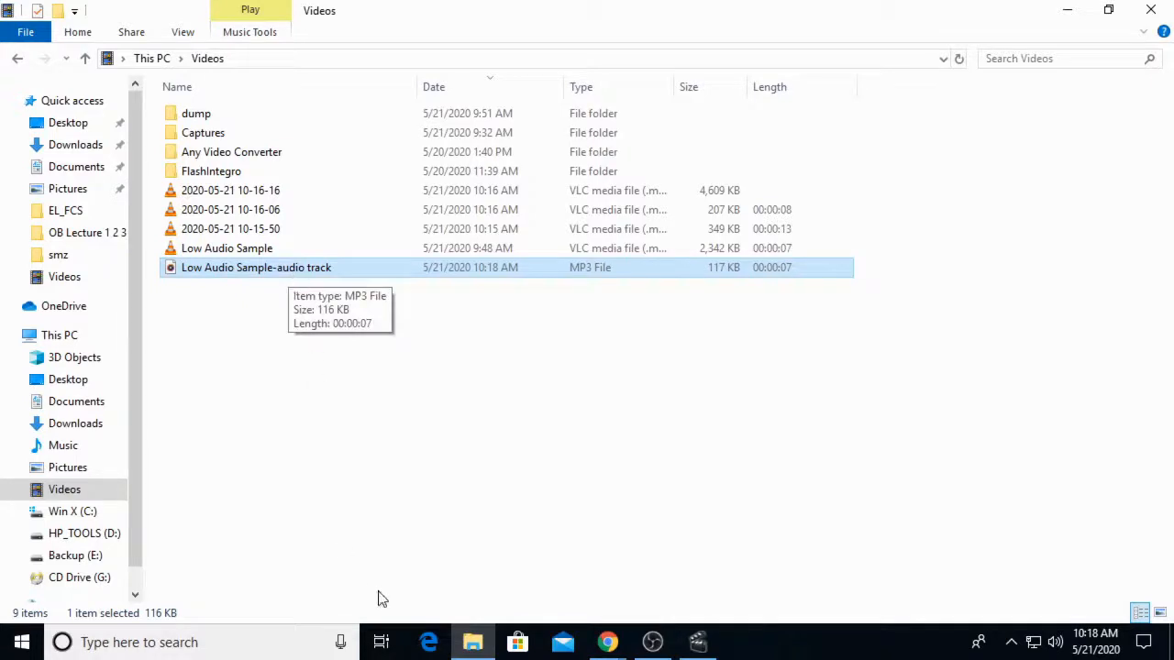
click(1068, 10)
click(1066, 10)
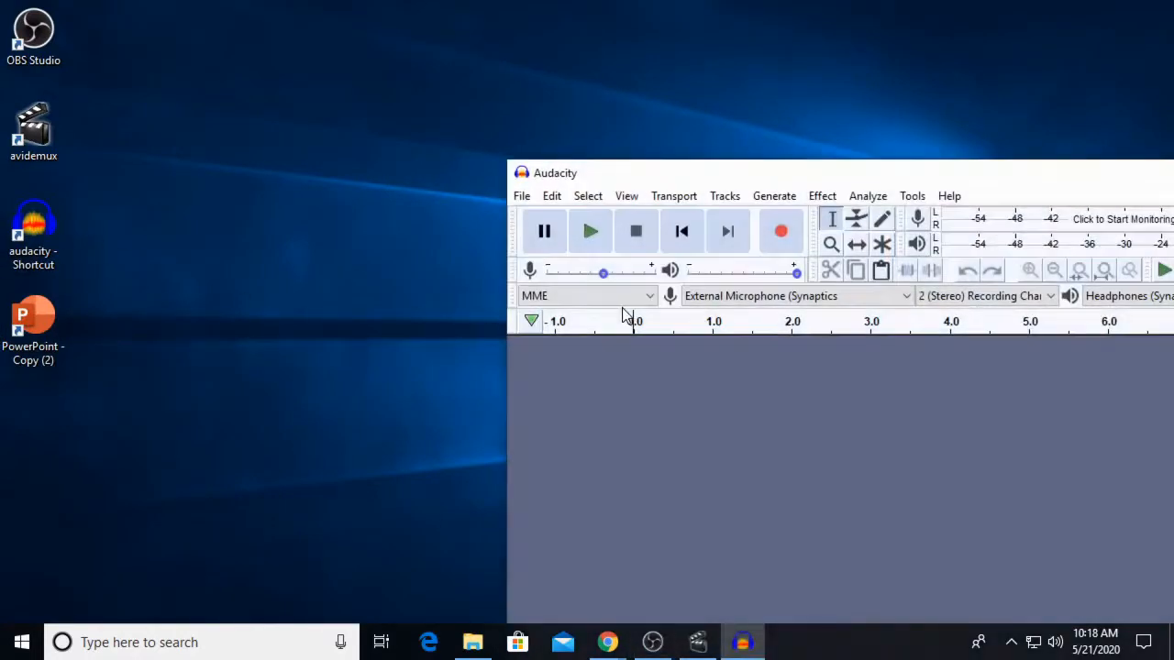
Switch to Audacity, maximize its window and open the "Low Audio Sample-audio track" MP3 file
drag(642, 174, 446, 73)
double_click(446, 74)
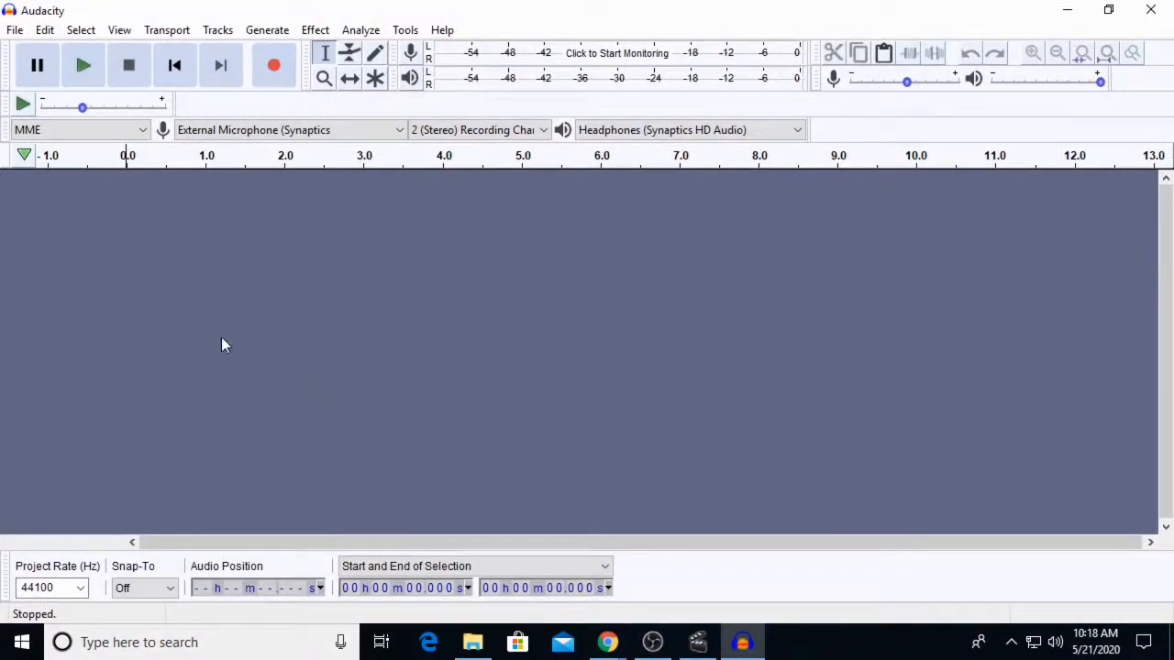
click(15, 31)
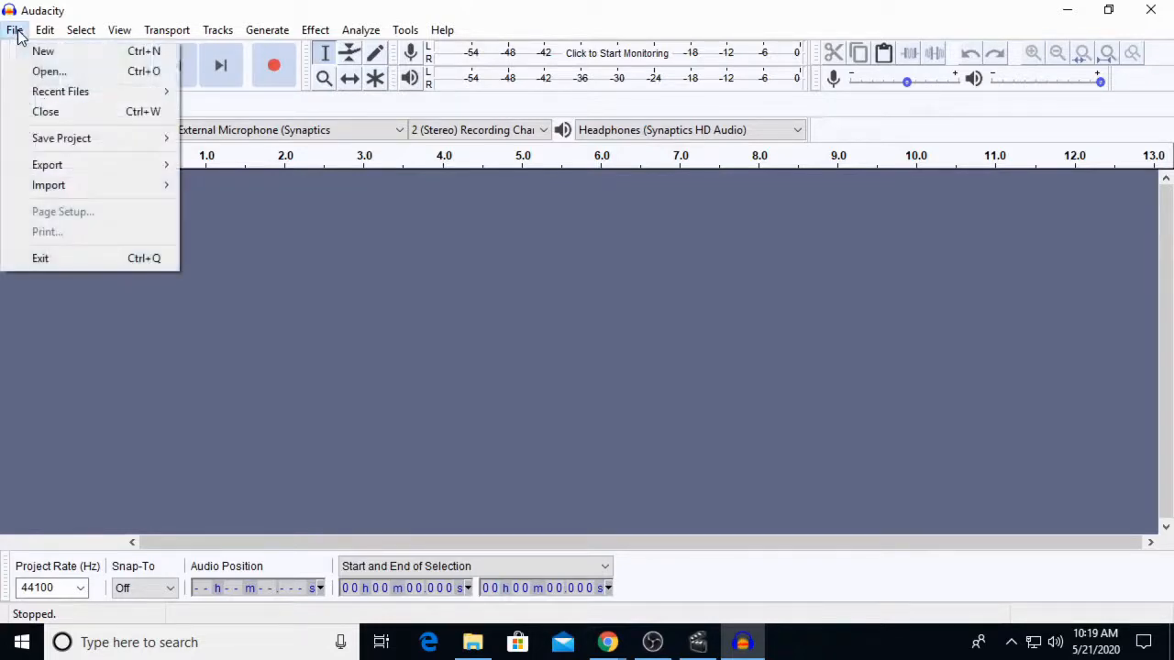
click(46, 72)
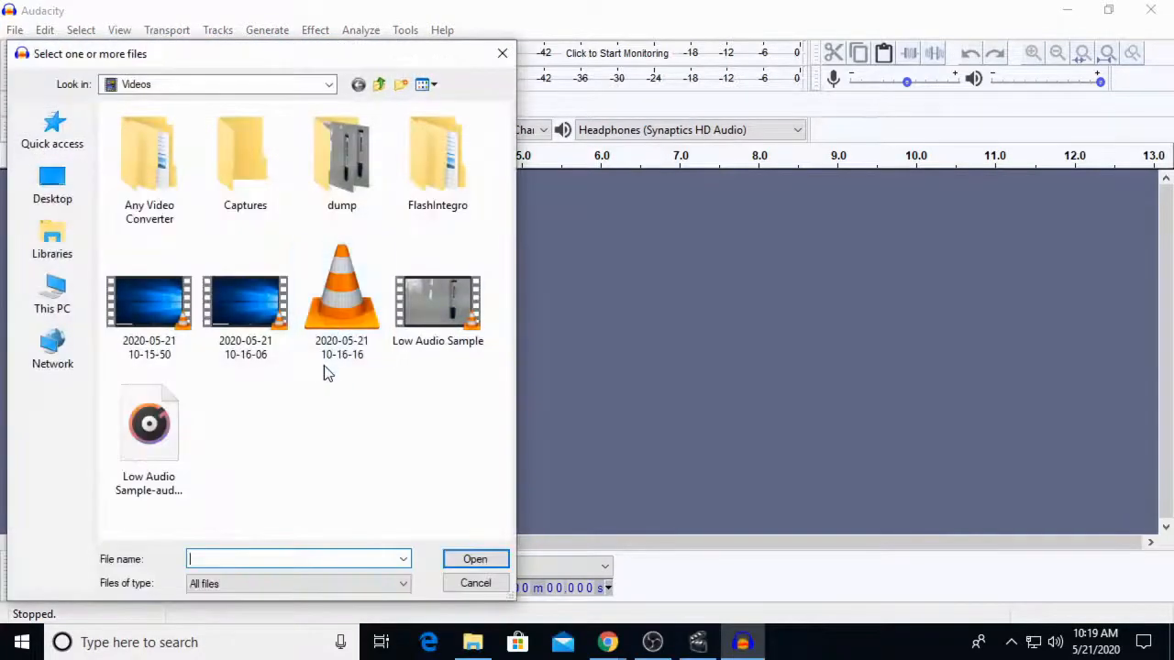
double_click(154, 445)
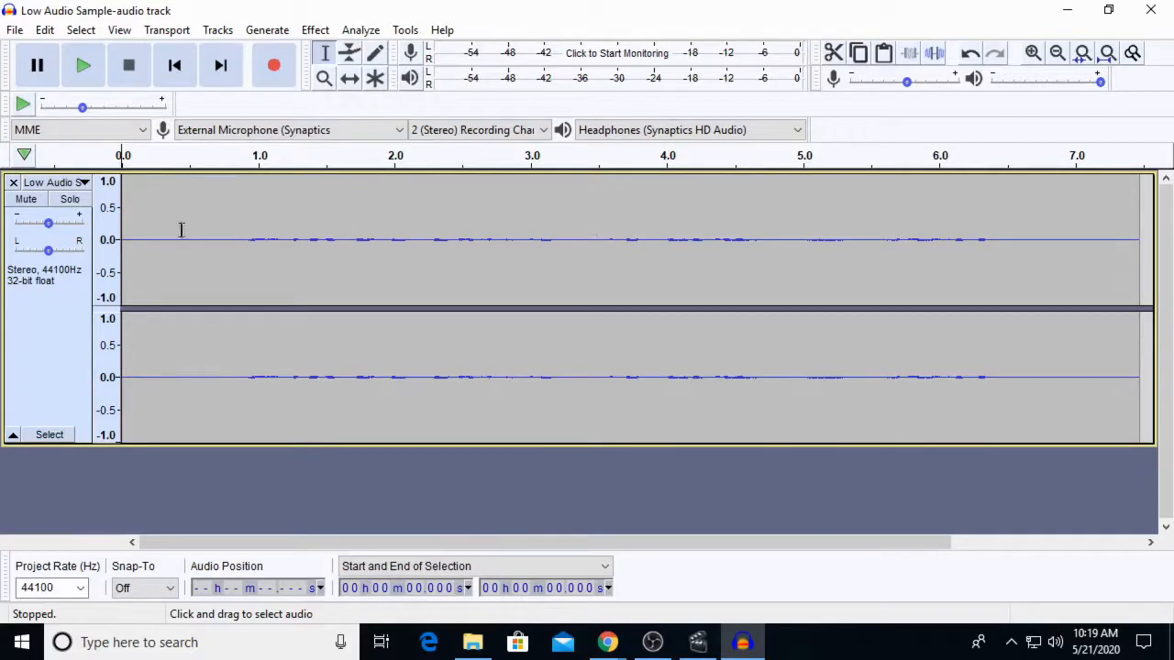
Amplify the entire track to a new peak amplitude of 3 dB with clipping allowed, and play the result
key(ctrl+a)
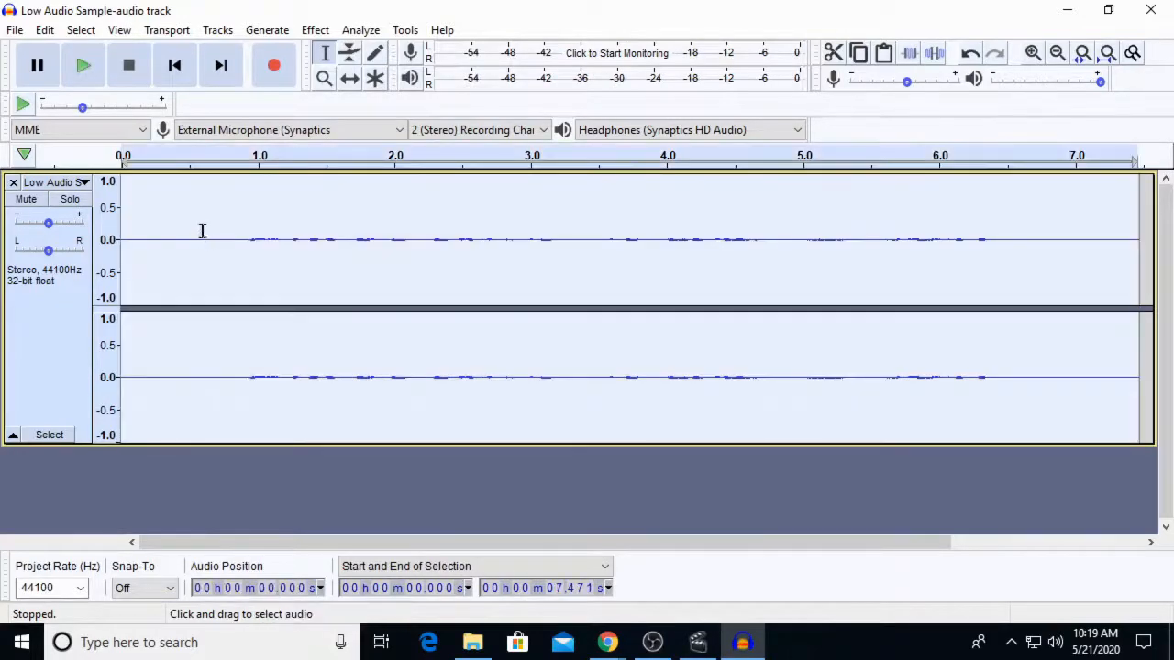
click(317, 32)
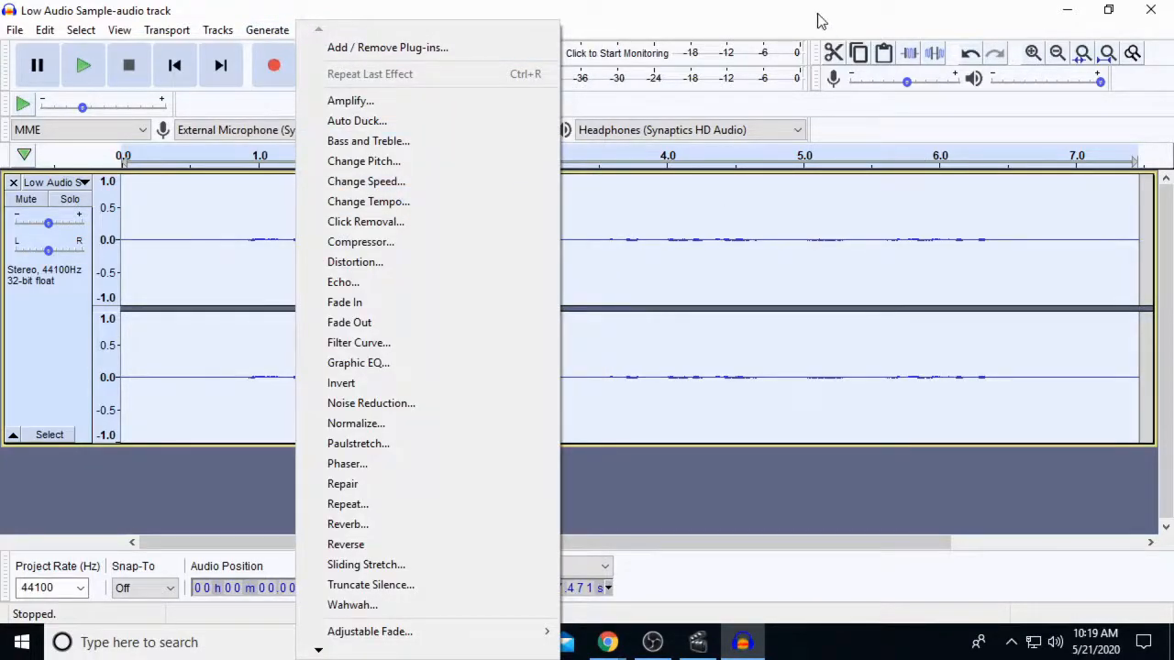
click(819, 21)
click(315, 30)
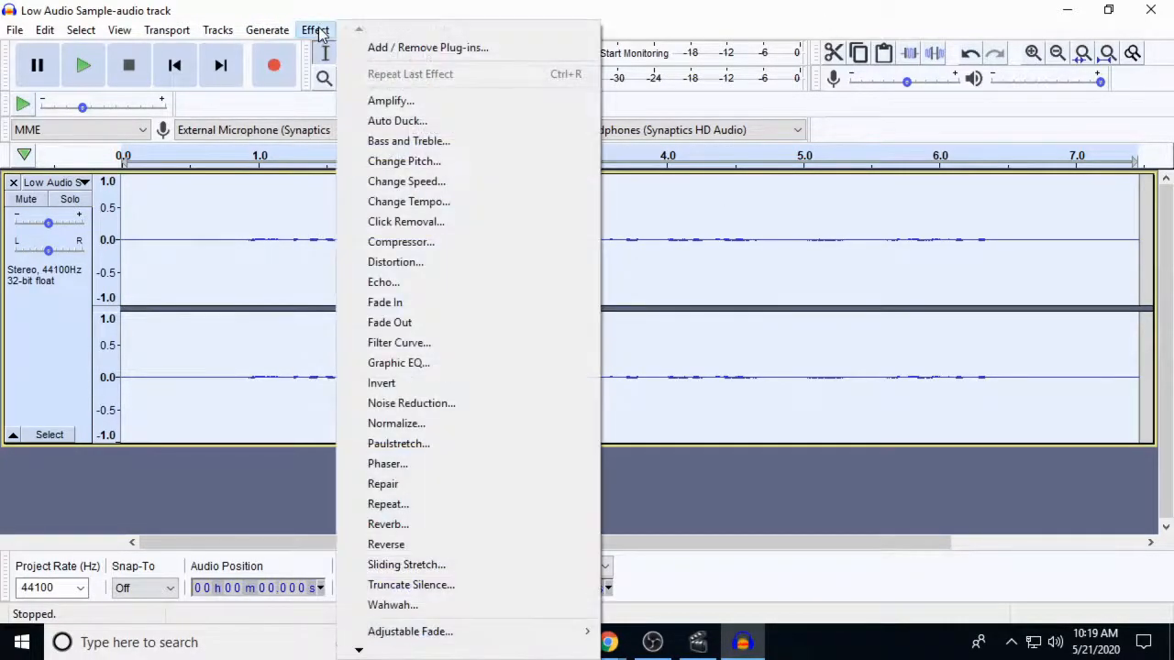
click(433, 101)
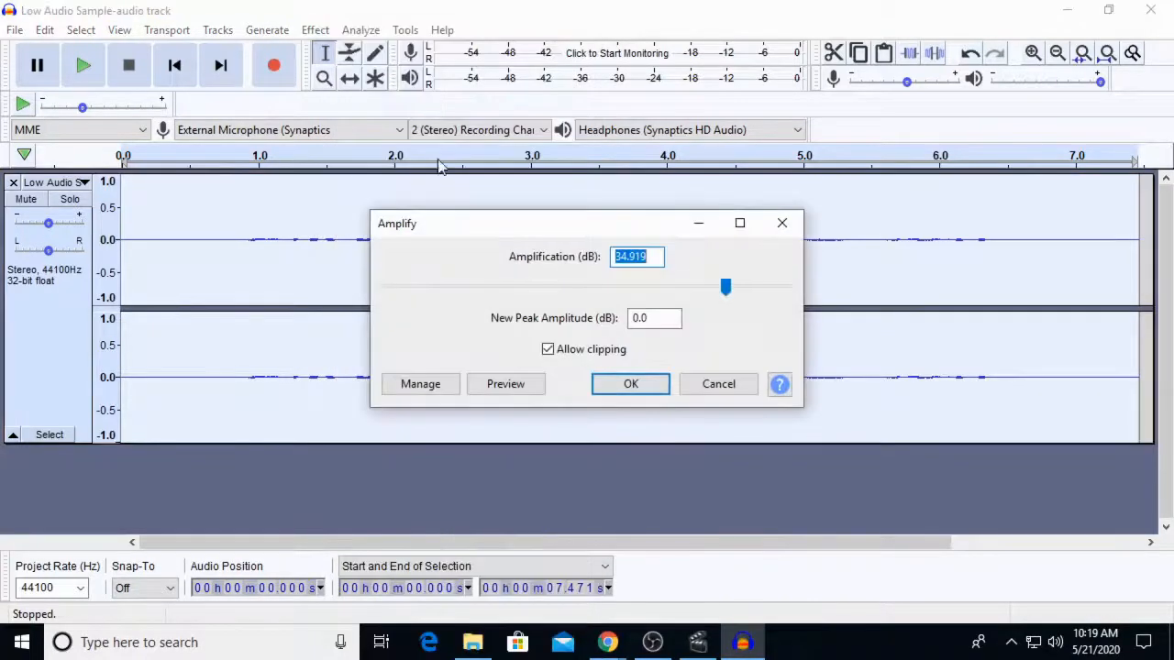
click(648, 317)
drag(647, 317, 623, 321)
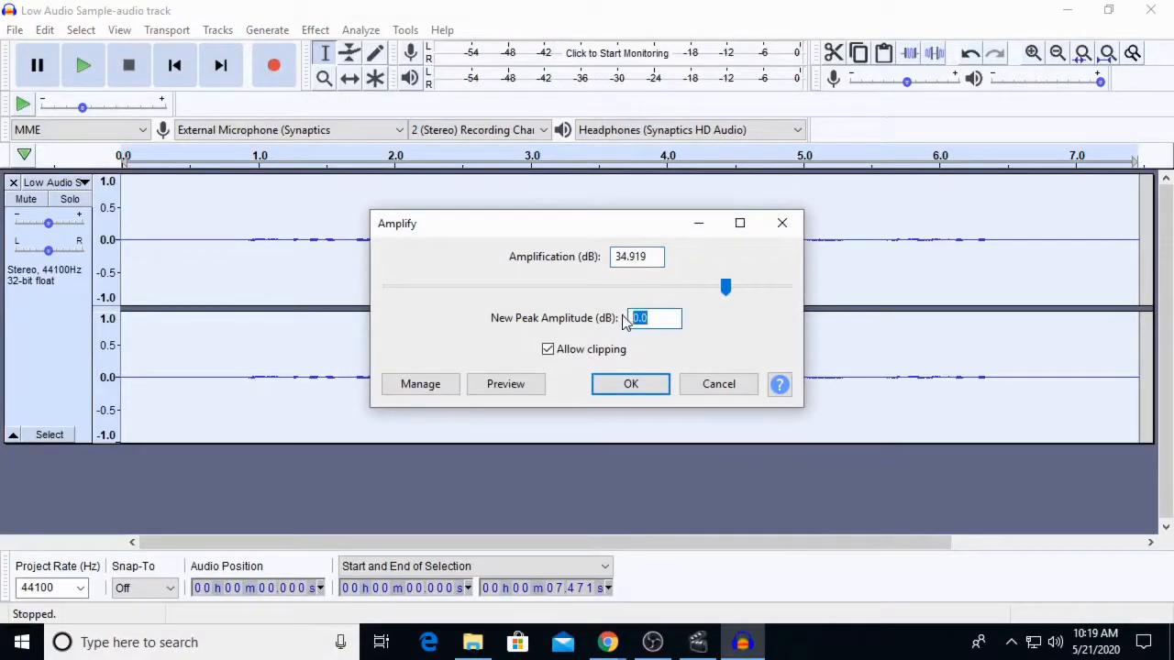
text(3)
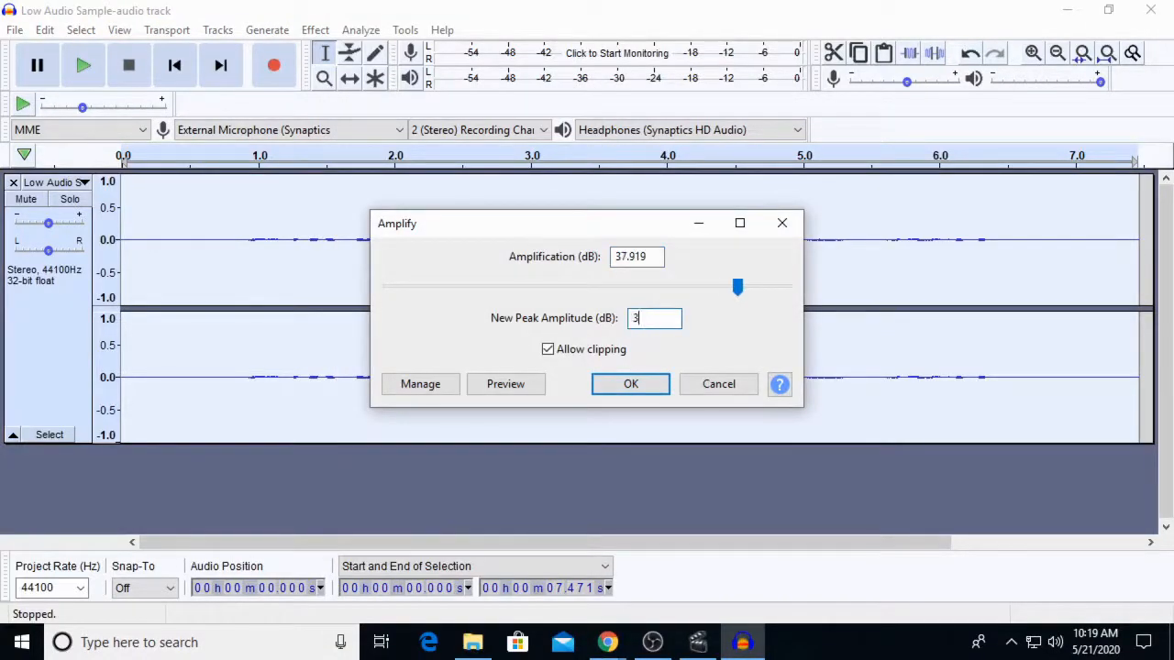
click(630, 391)
click(83, 69)
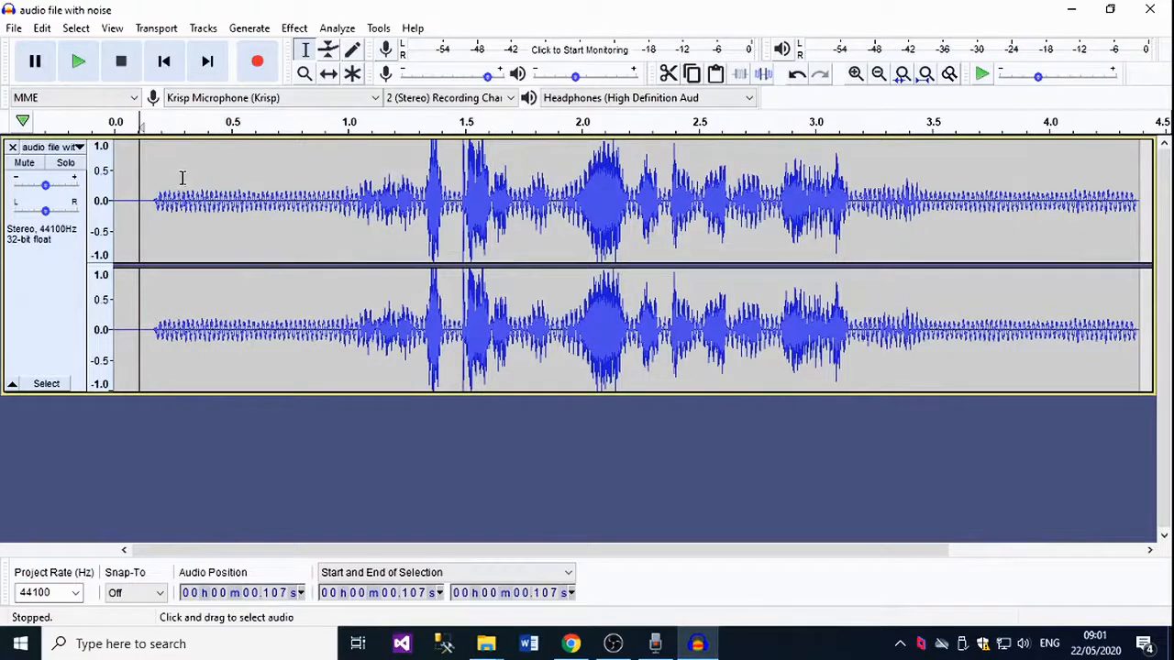
Capture a Noise Reduction profile from the noise-only part of "audio file with noise", about 0.29 s to 0.92 s
drag(182, 177, 328, 193)
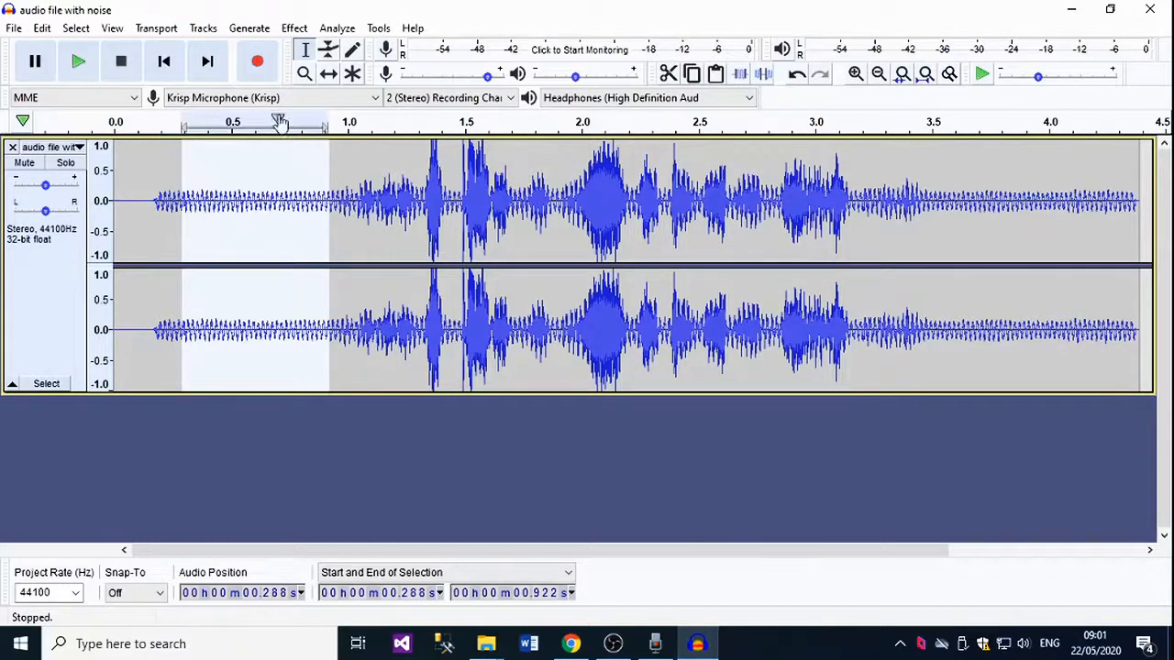
click(294, 28)
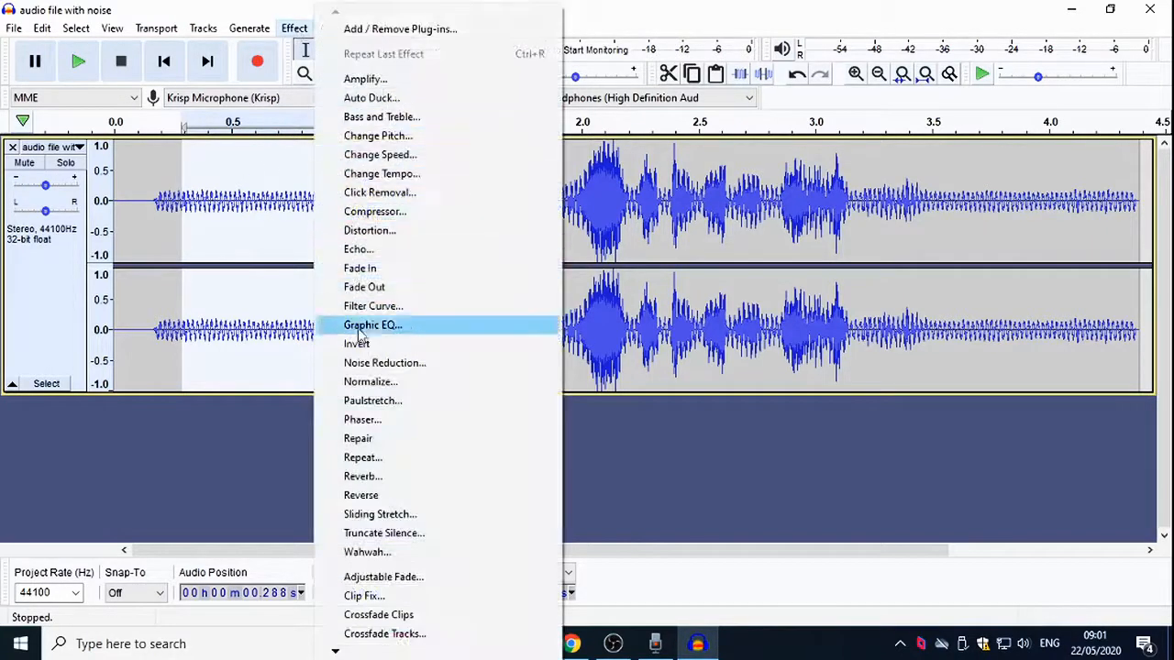
click(399, 365)
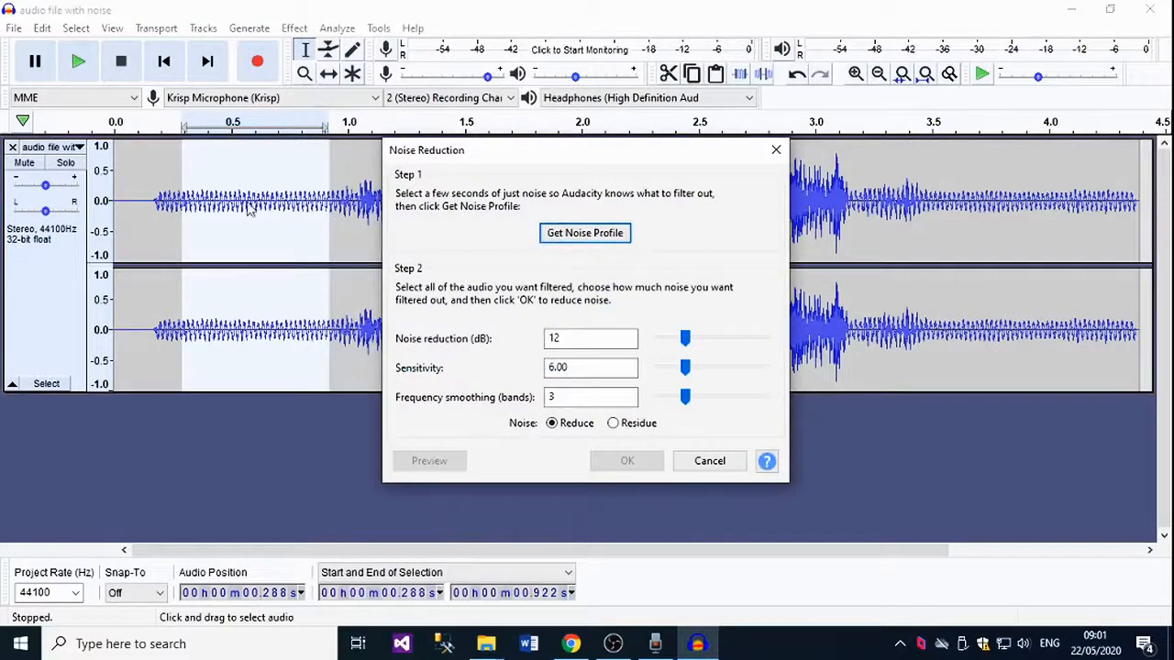
click(594, 234)
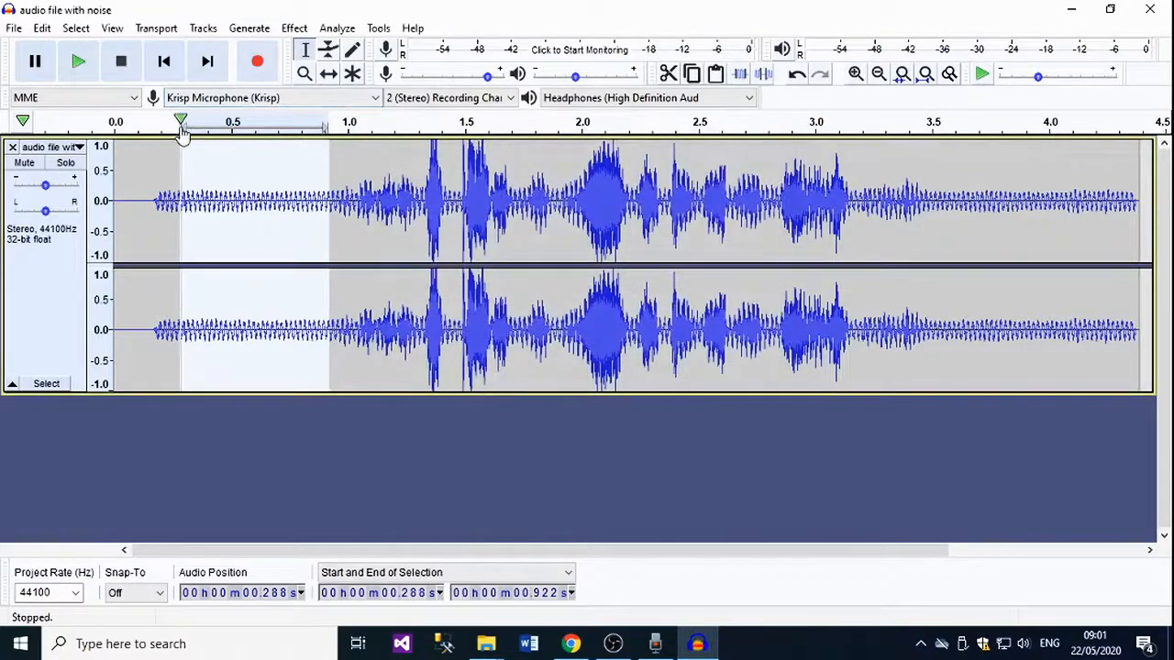
Apply Noise Reduction to the entire track at 12 dB, sensitivity 6.00 and 3 smoothing bands, and play the result
key(ctrl+a)
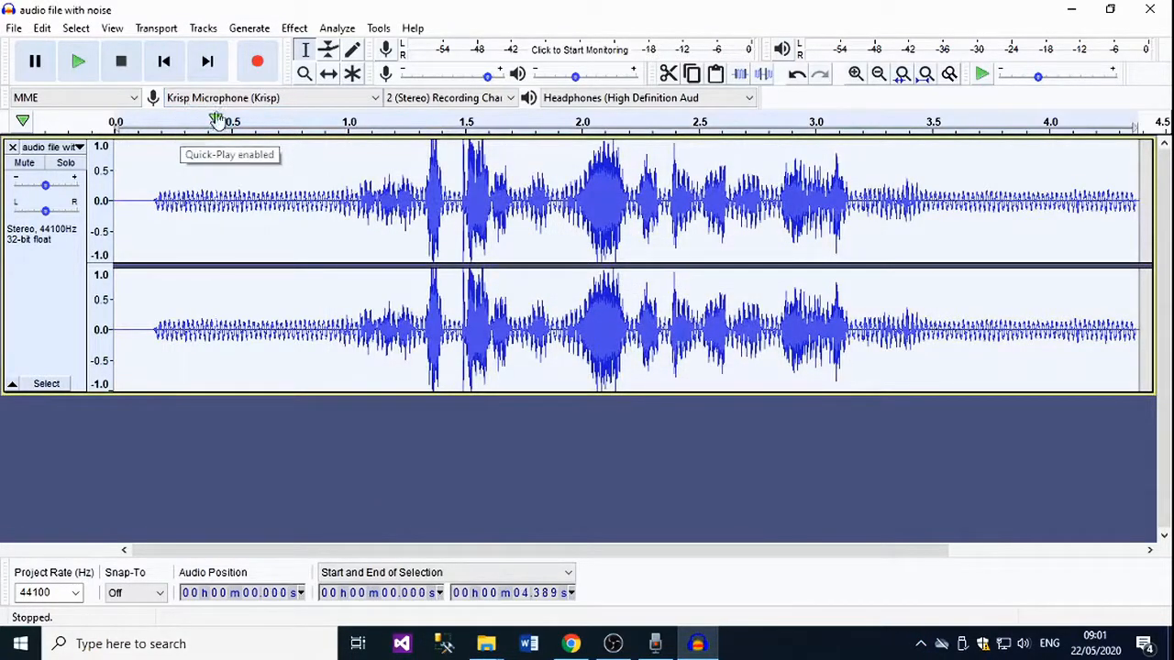
click(294, 28)
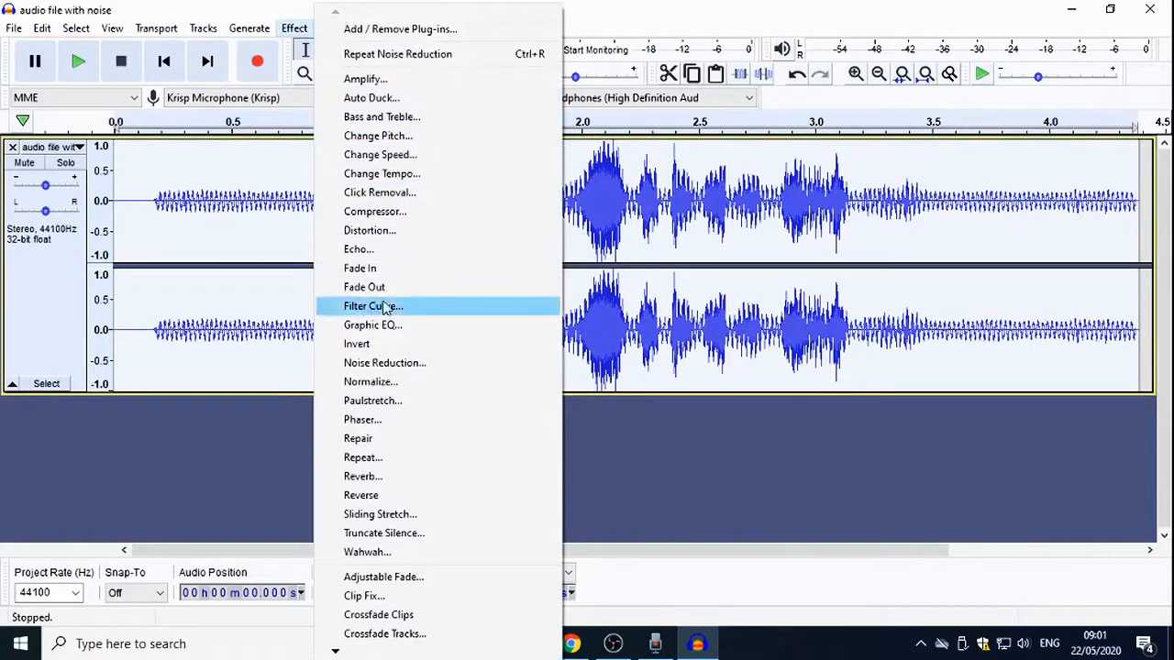
click(385, 363)
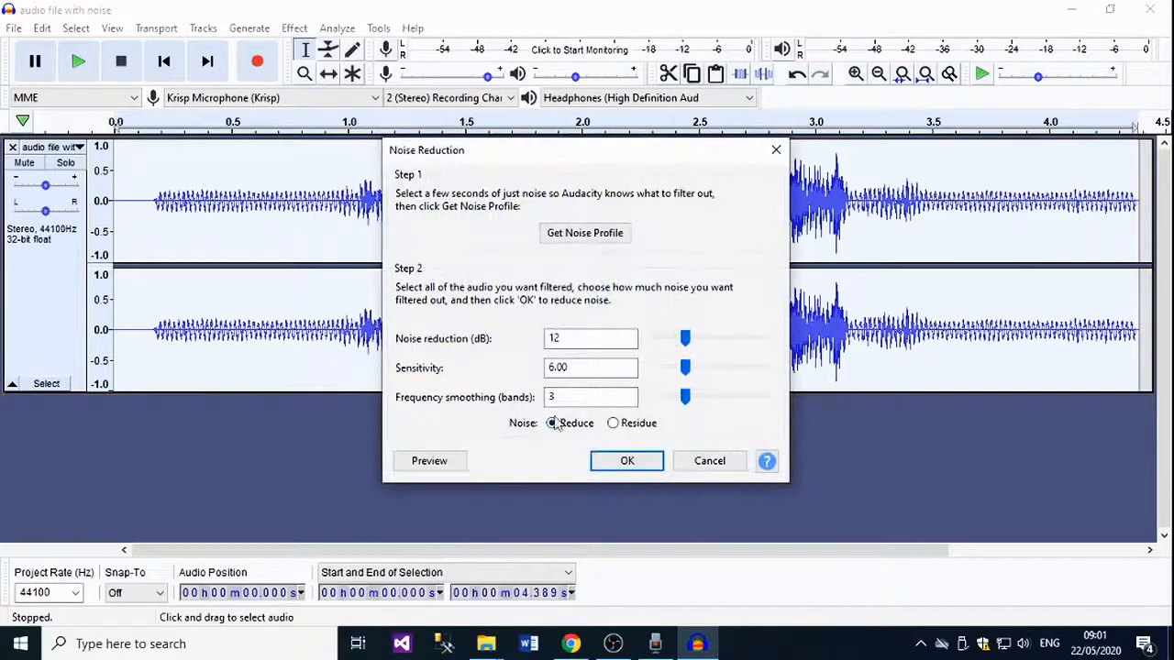
click(625, 462)
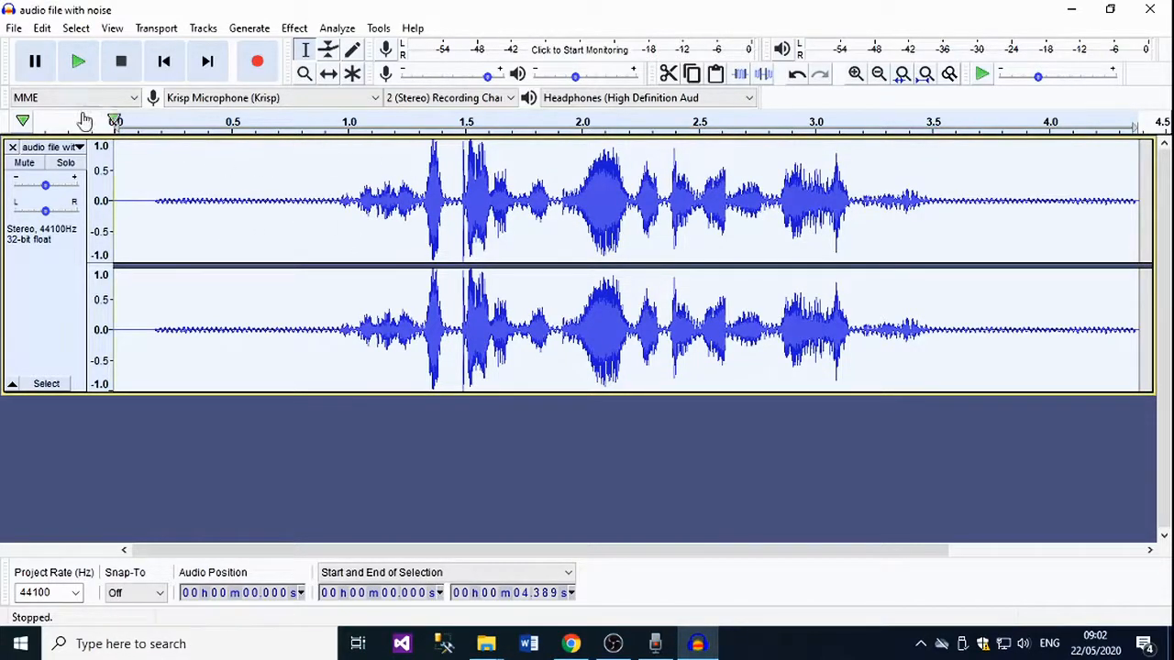
click(79, 63)
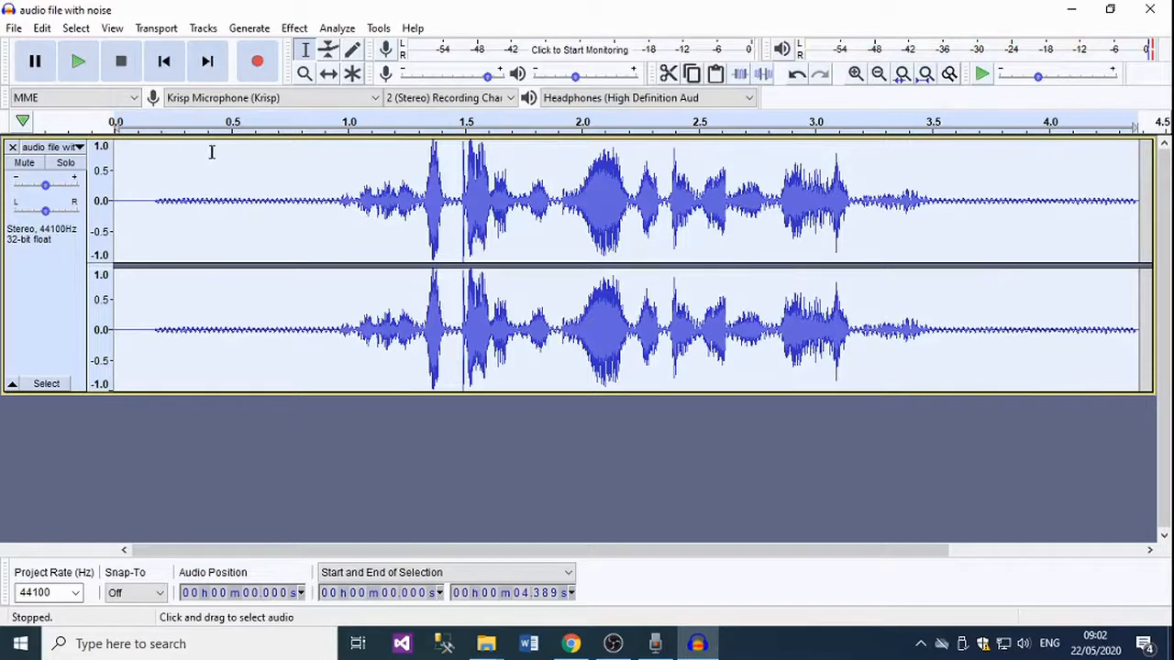
Capture a new noise profile from the remaining noise between about 0.24 s and 0.92 s
drag(175, 201, 327, 204)
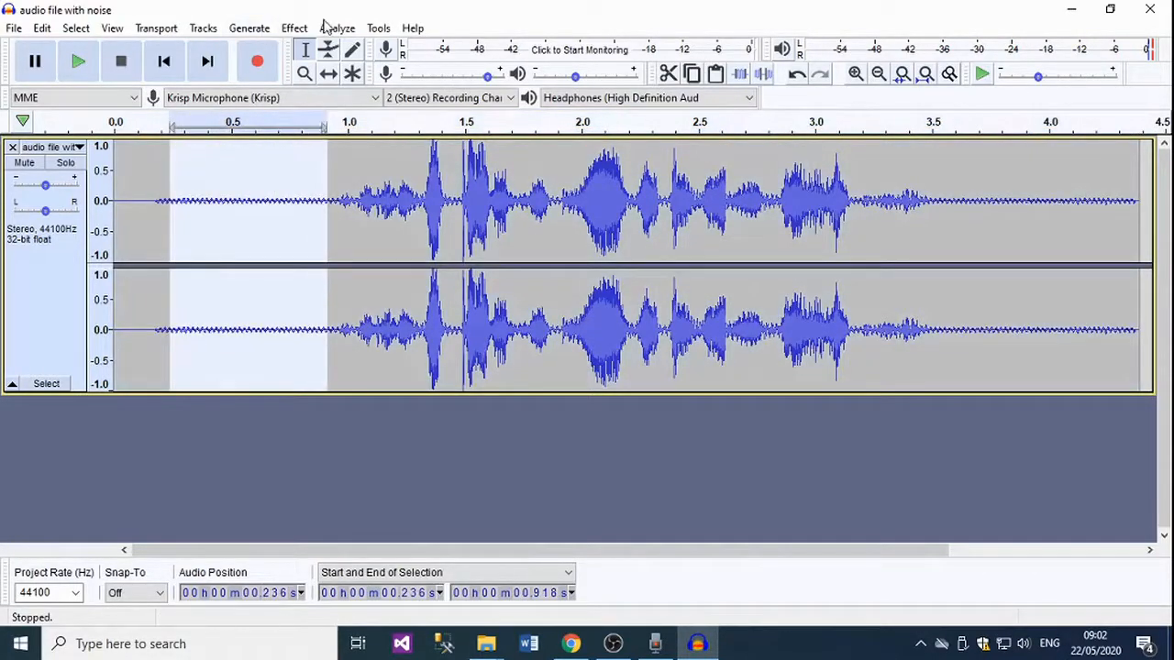
click(294, 28)
click(378, 362)
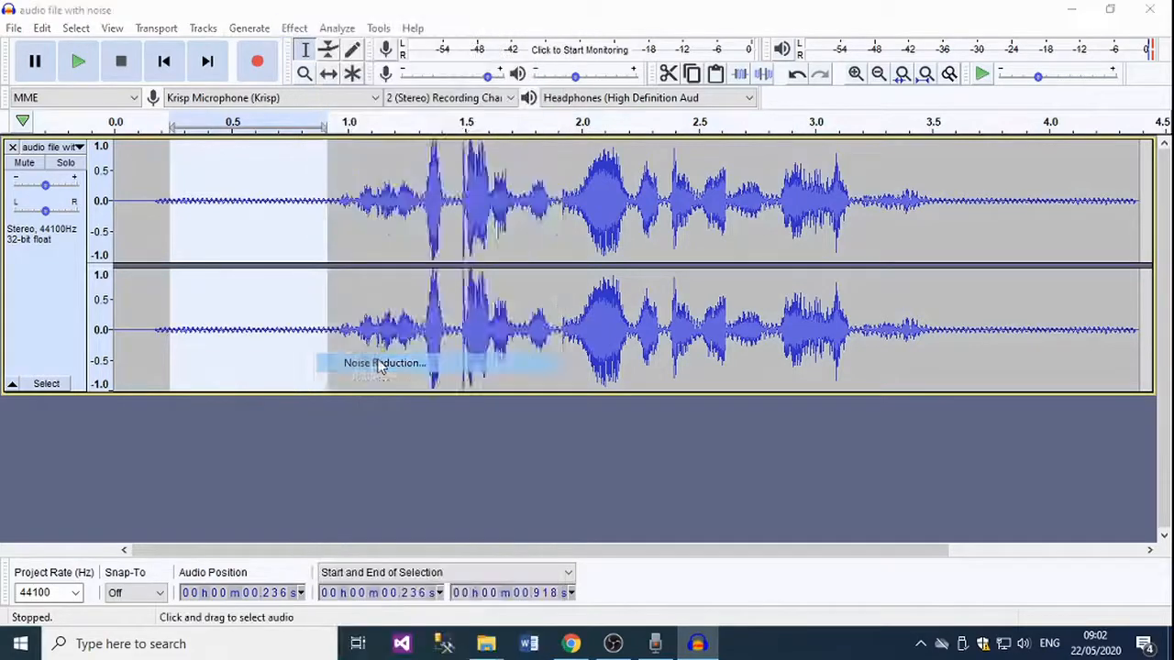
click(584, 234)
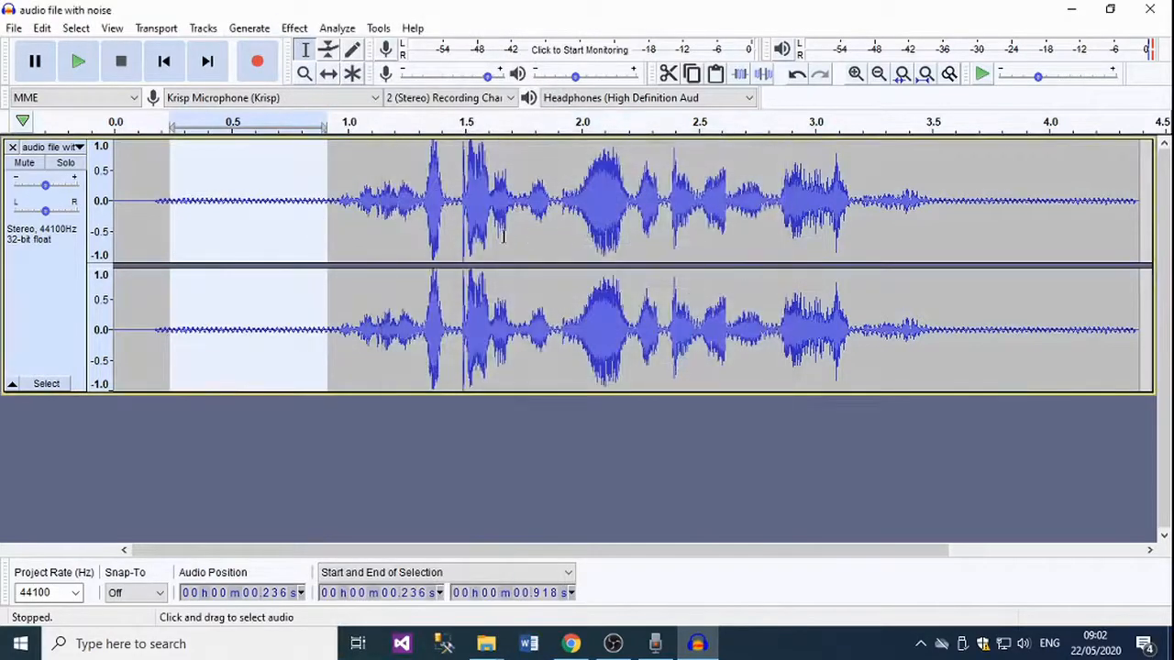
Apply a second Noise Reduction pass to the whole track with the same 12 dB settings, and play it back
key(ctrl+a)
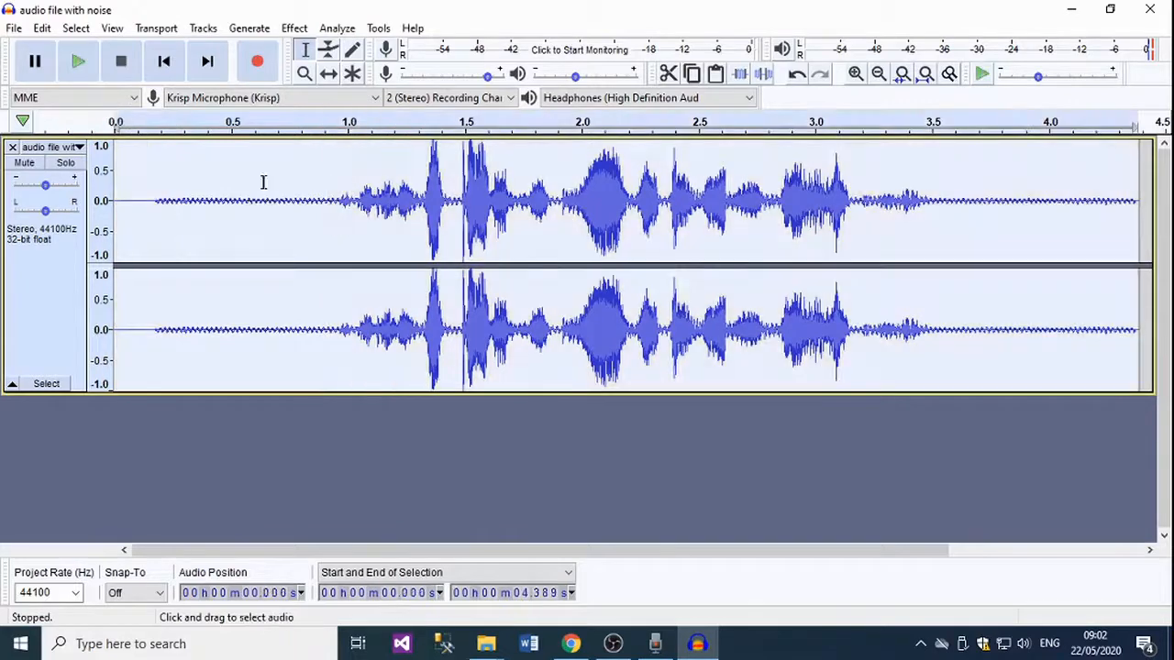
click(294, 28)
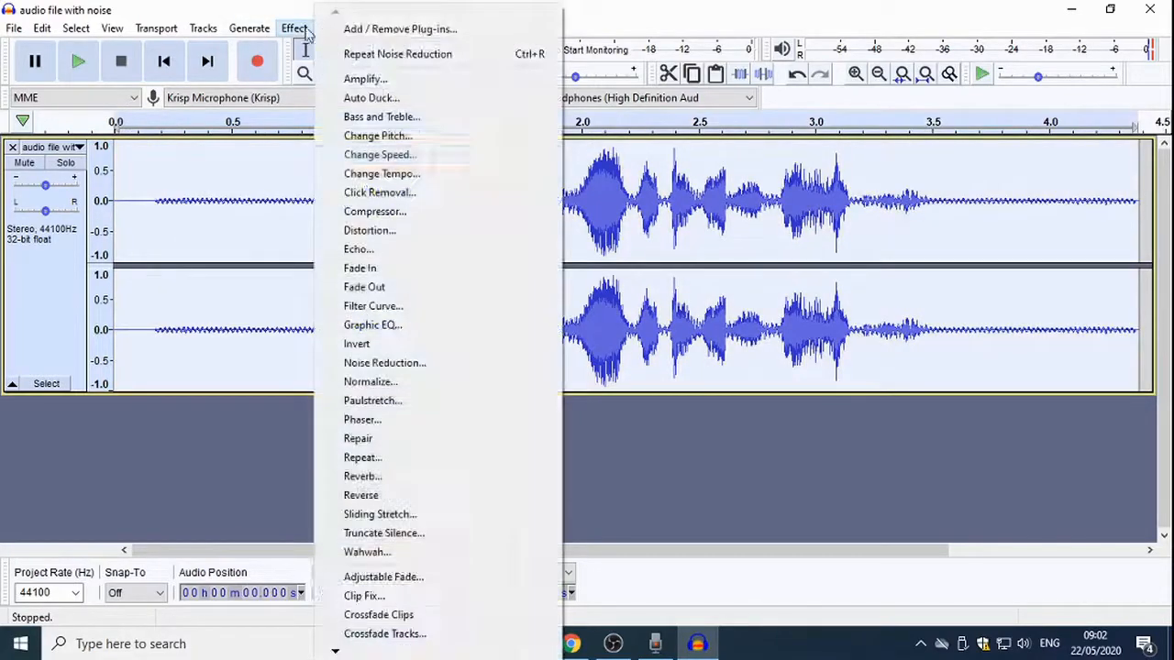
click(410, 364)
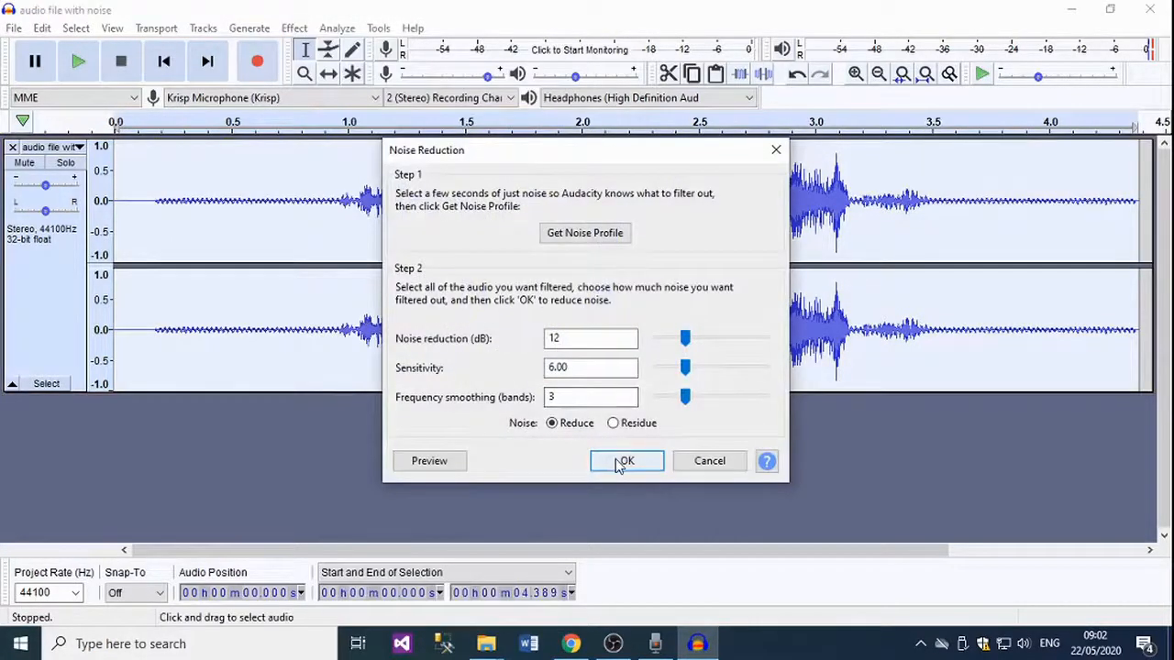
click(623, 459)
click(80, 61)
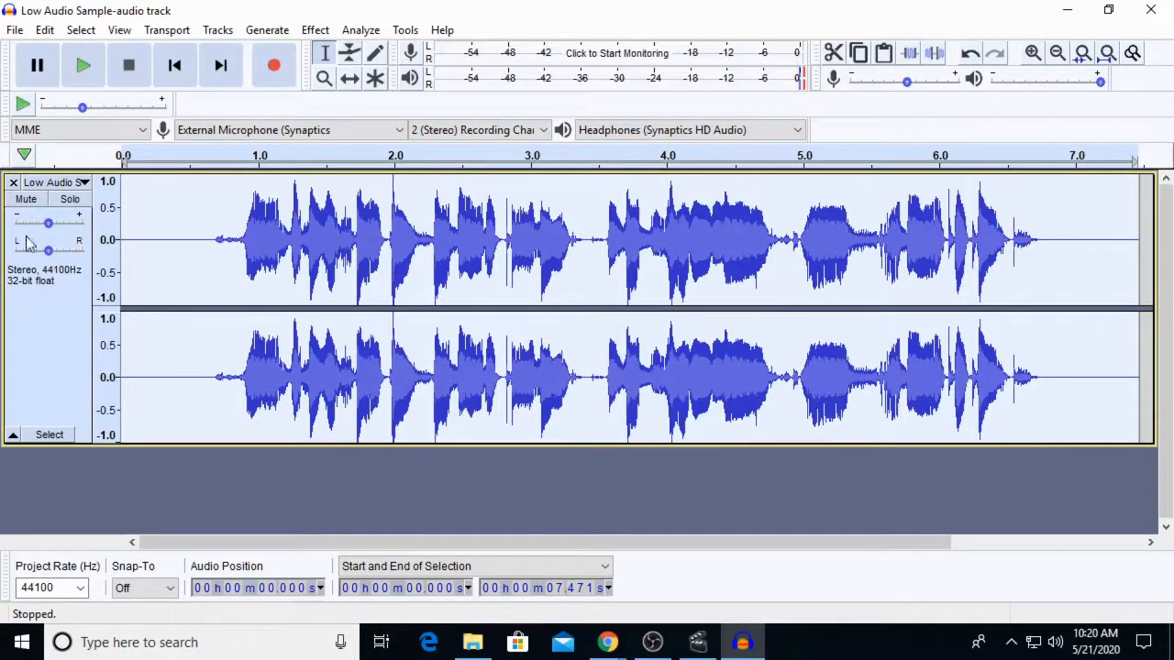
Export the amplified audio as an MP3 named "Low Audio Sample-audio track-amplified" in the Videos folder, leaving the metadata tags blank
click(14, 30)
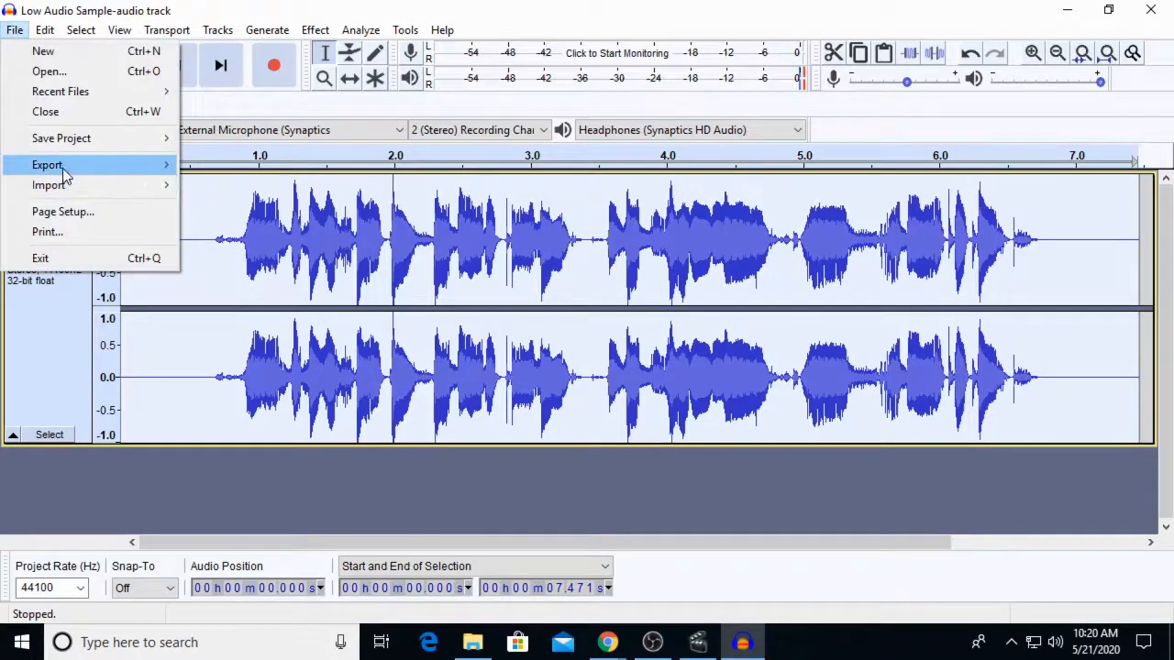
mouse_move(64, 164)
click(262, 168)
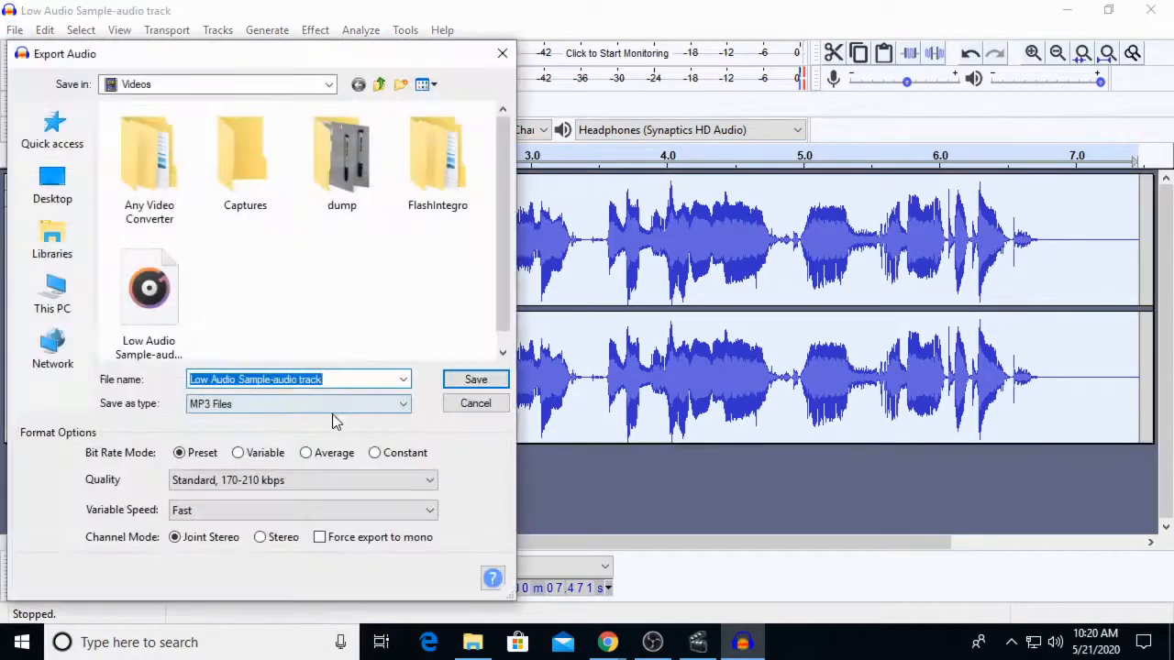
click(343, 383)
text(-)
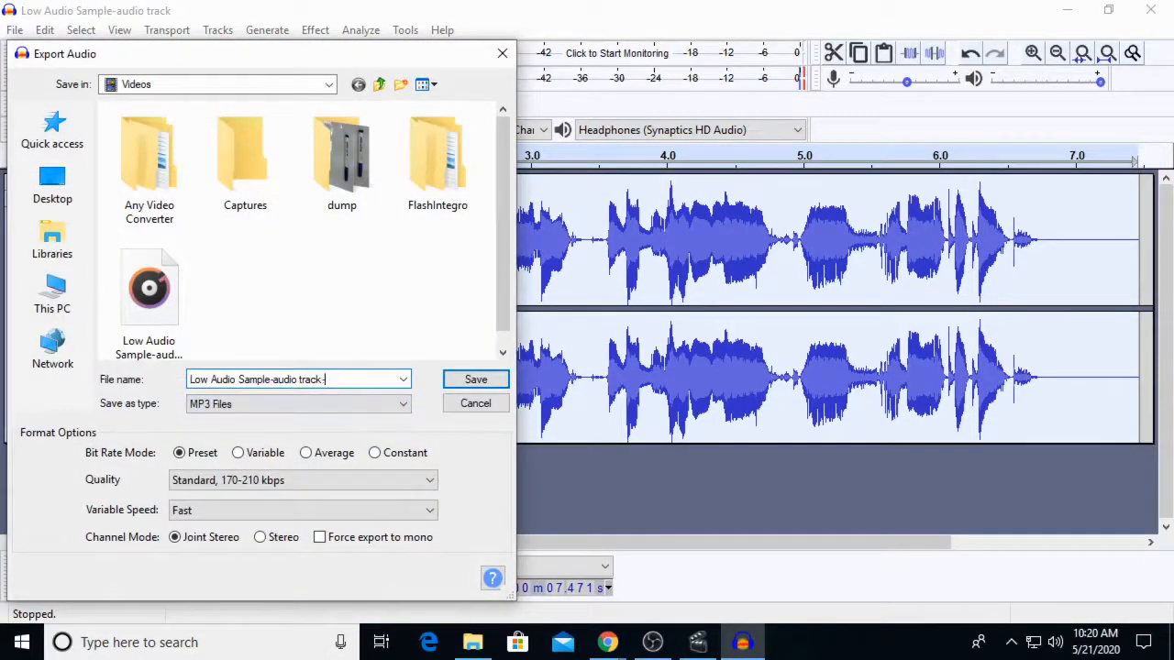
text(amplifie)
key(Return)
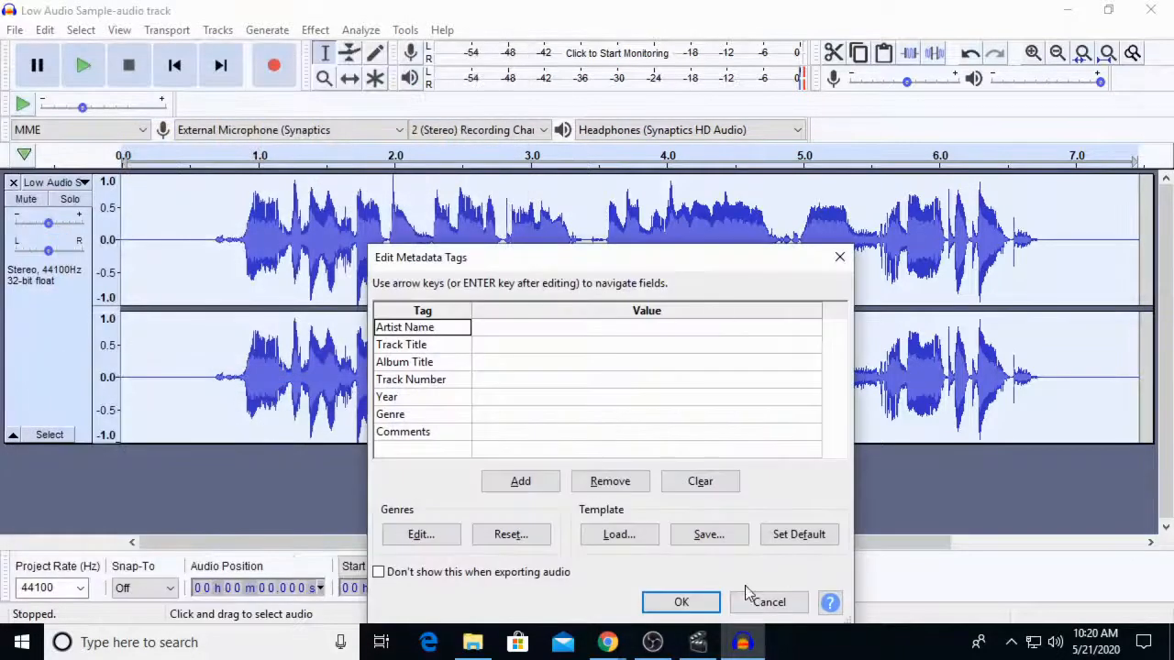
click(678, 603)
Close the Audacity project without saving it and switch to Avidemux
click(1153, 16)
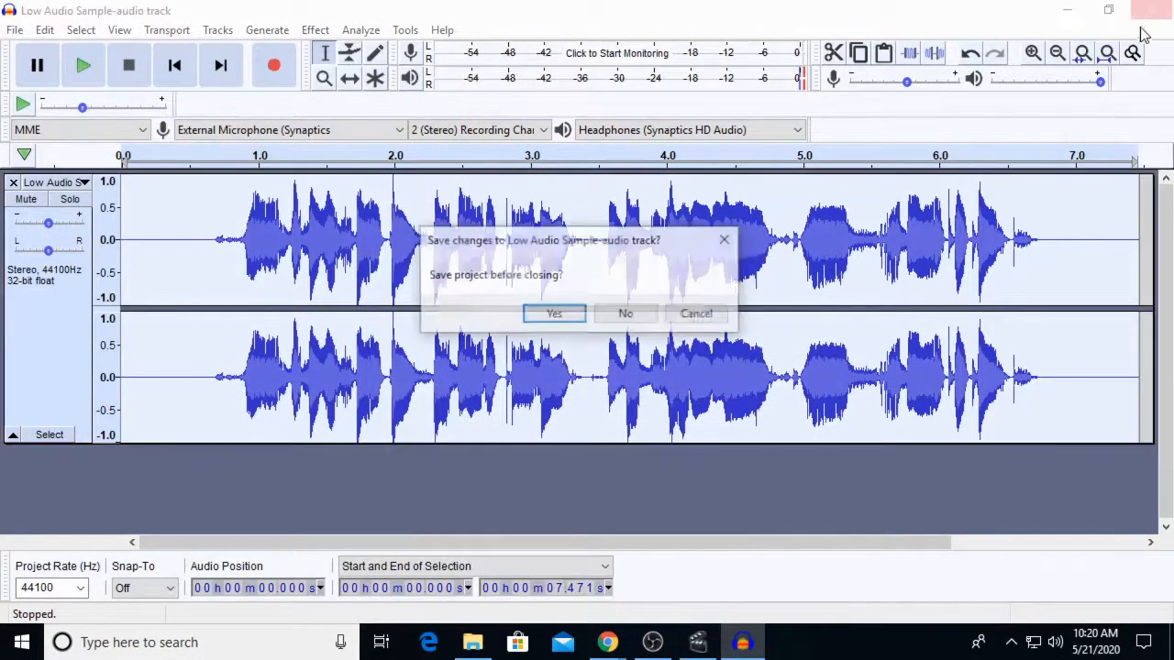
click(624, 315)
click(699, 644)
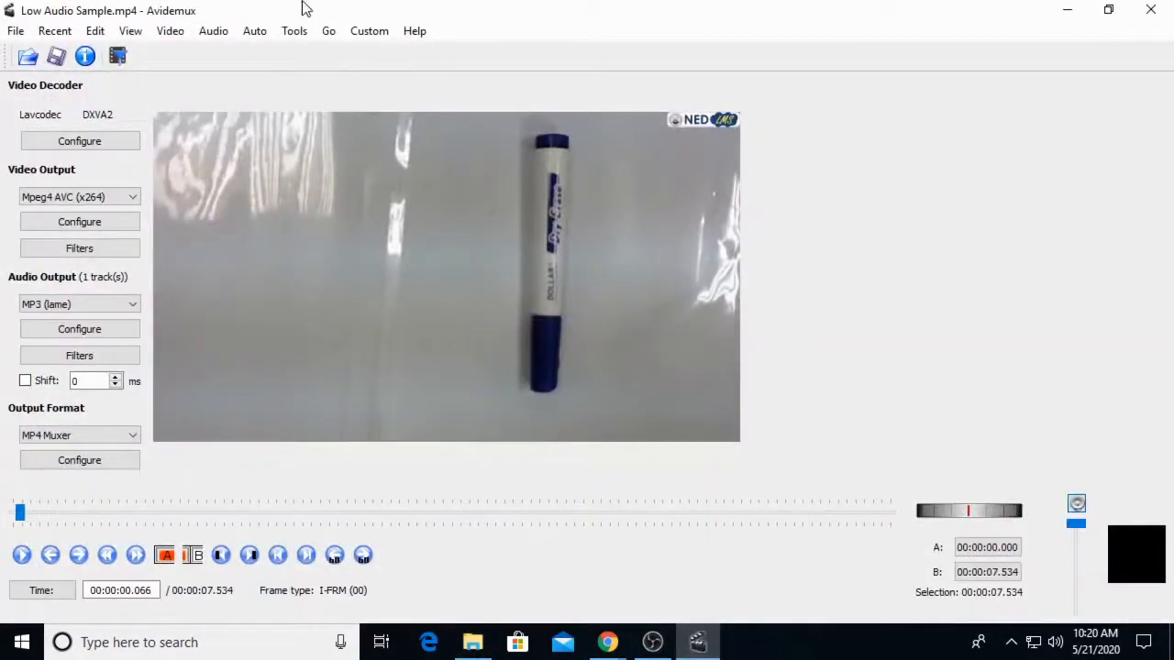
Enable audio Track 2 and load "Low Audio Sample-audio track-amplified" from the Videos folder as its source
click(214, 33)
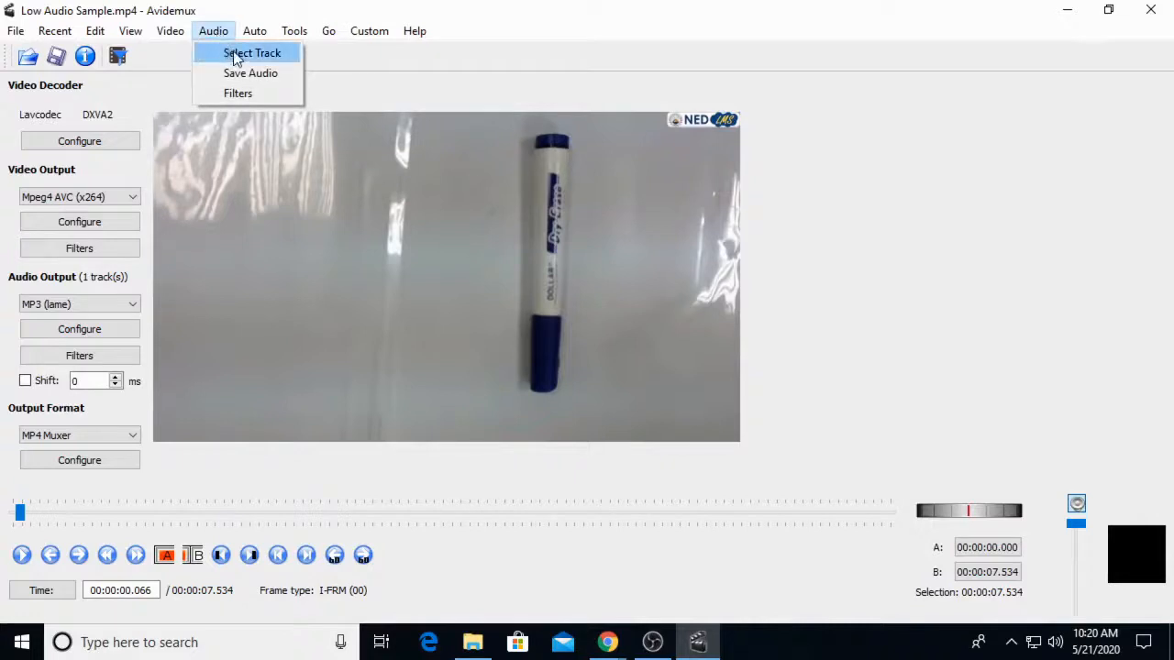
click(240, 53)
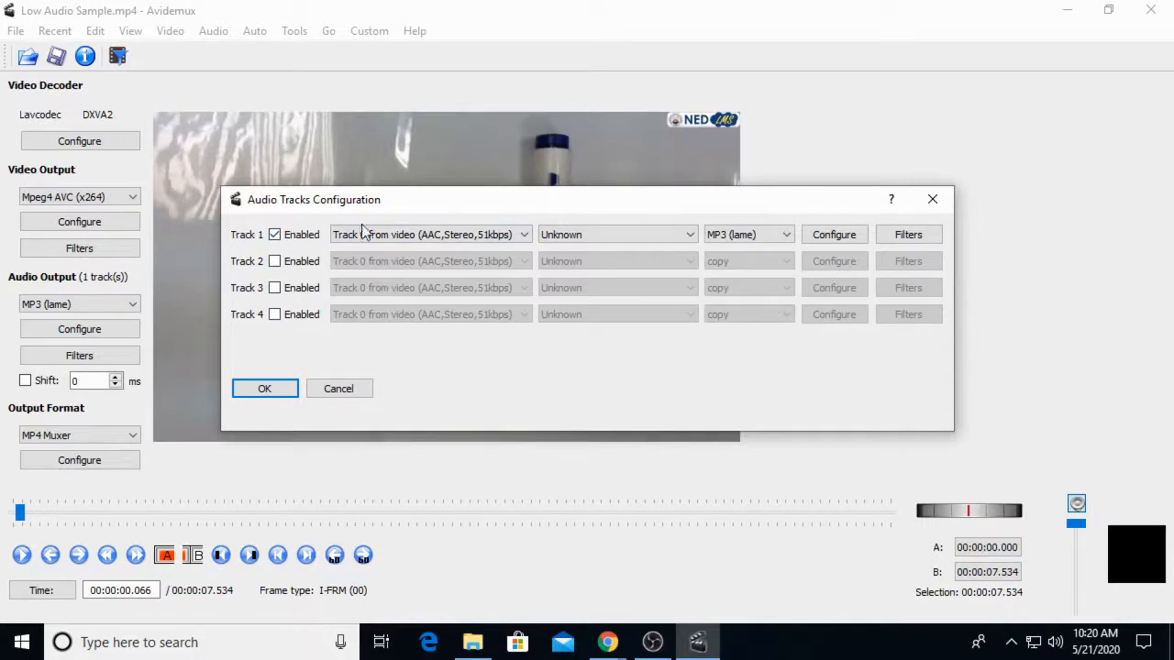
click(275, 262)
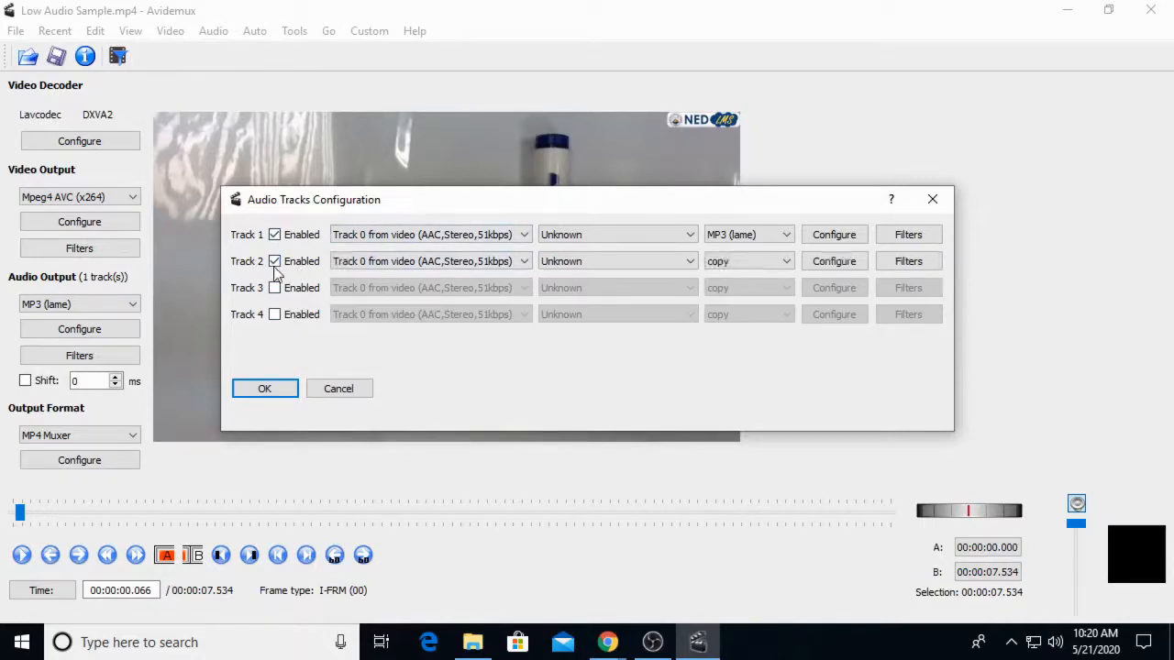
click(526, 262)
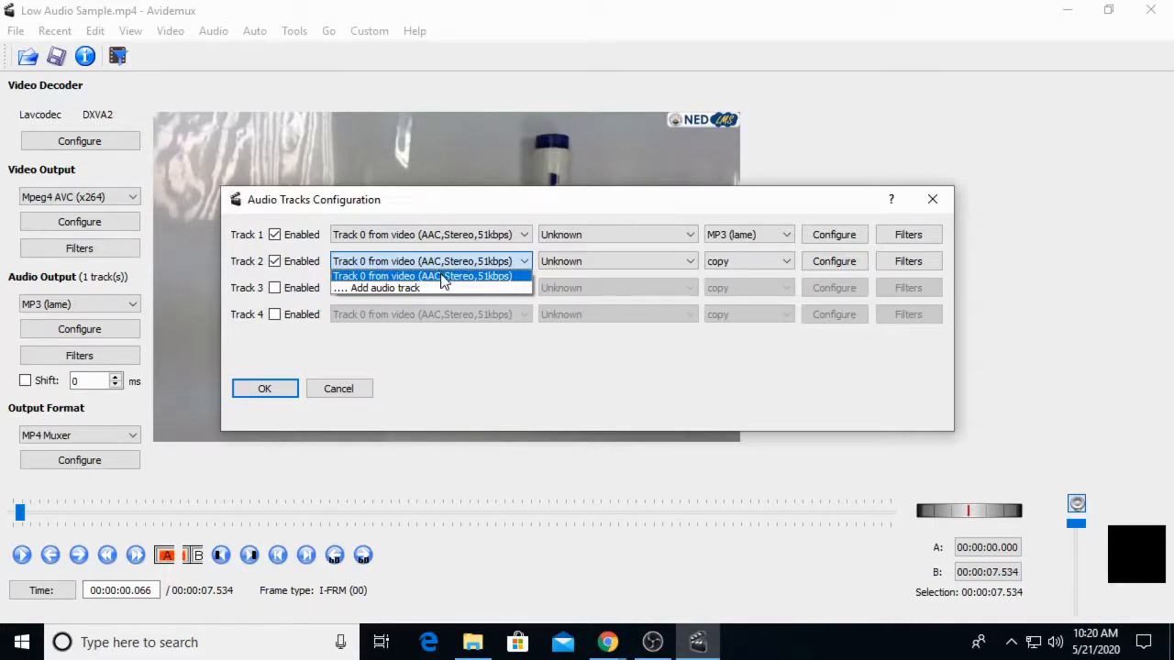
click(405, 287)
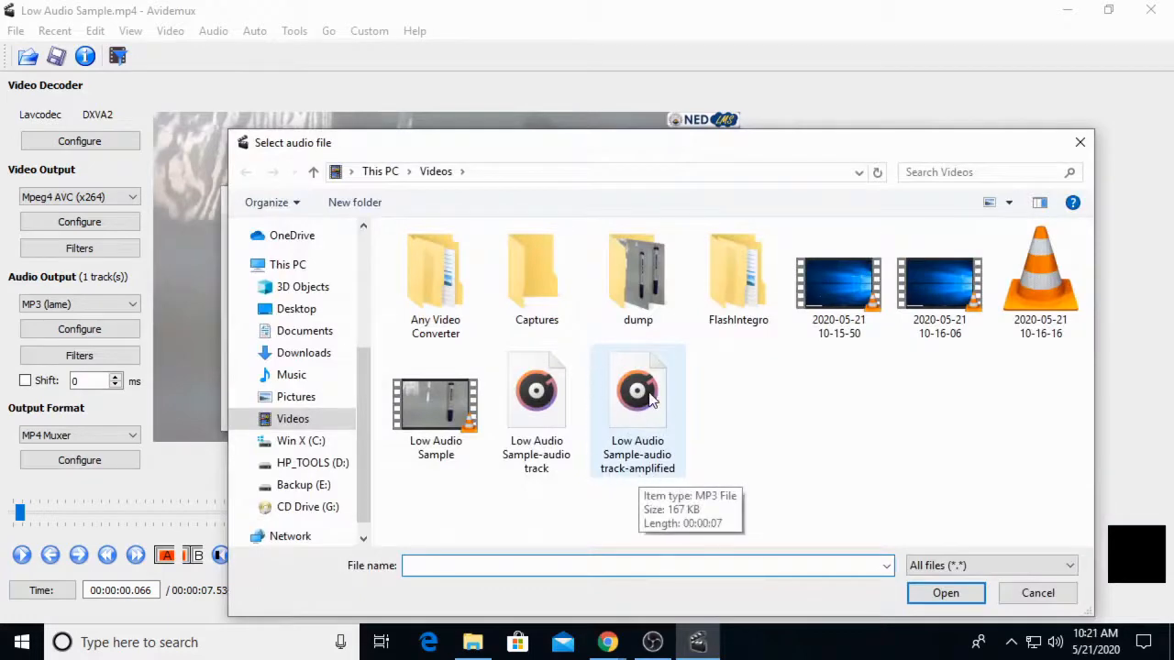
click(637, 465)
click(944, 592)
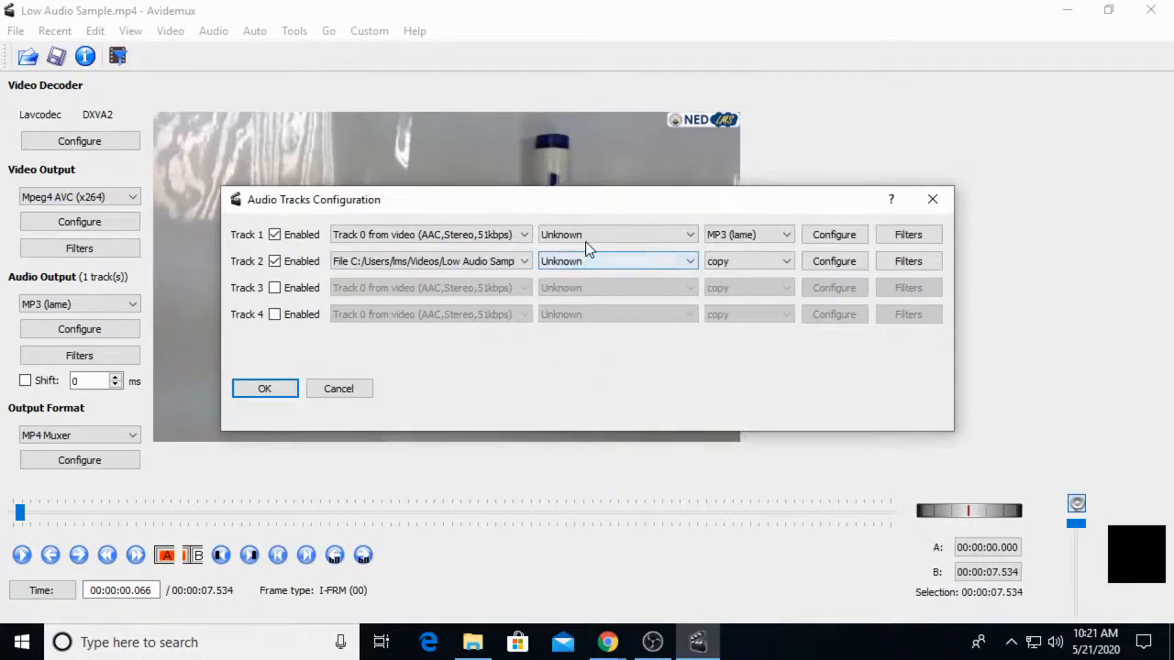
Disable the original Track 1, set Track 2's encoder to MP3 (lame), apply the track configuration, and play the video
click(275, 239)
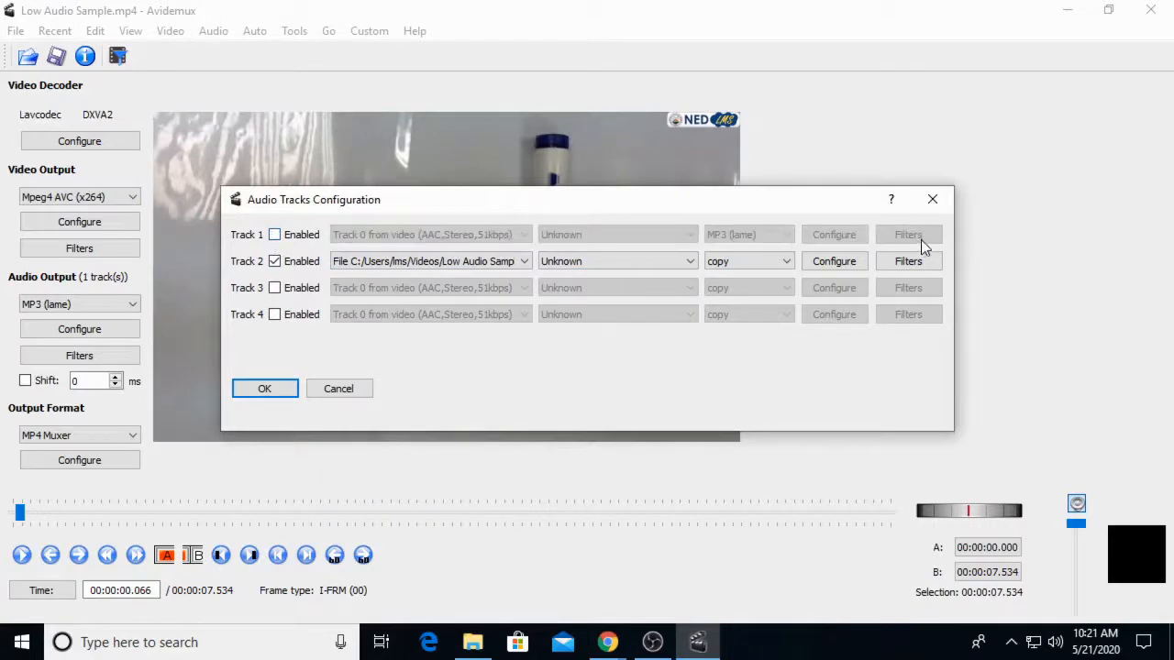
click(784, 263)
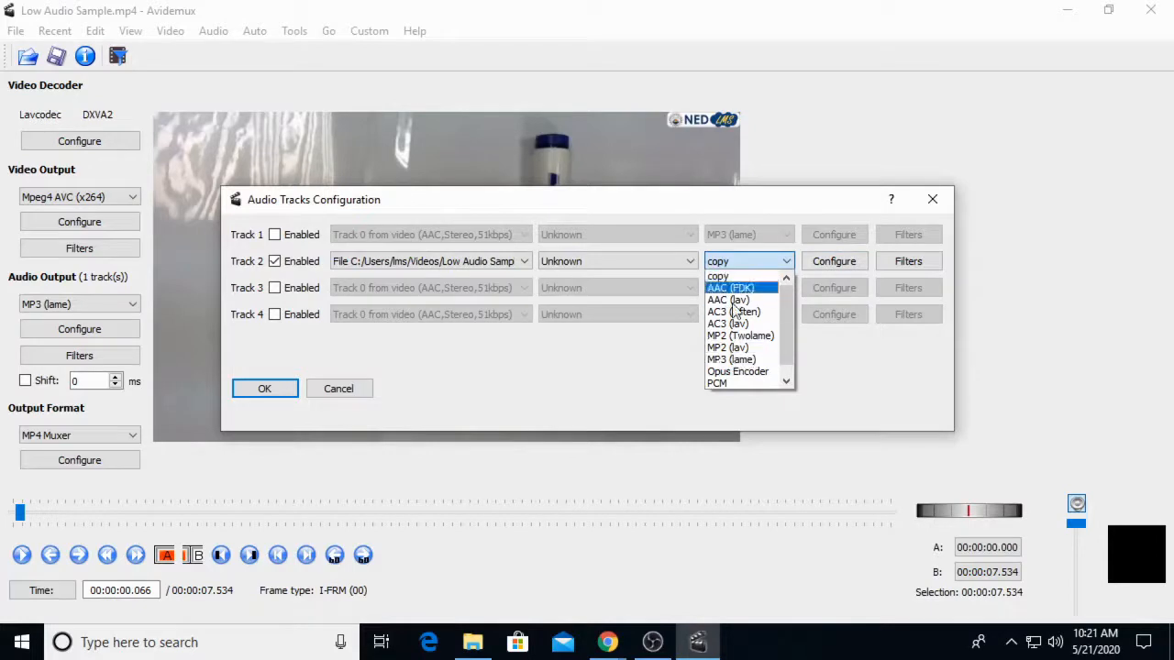
click(751, 360)
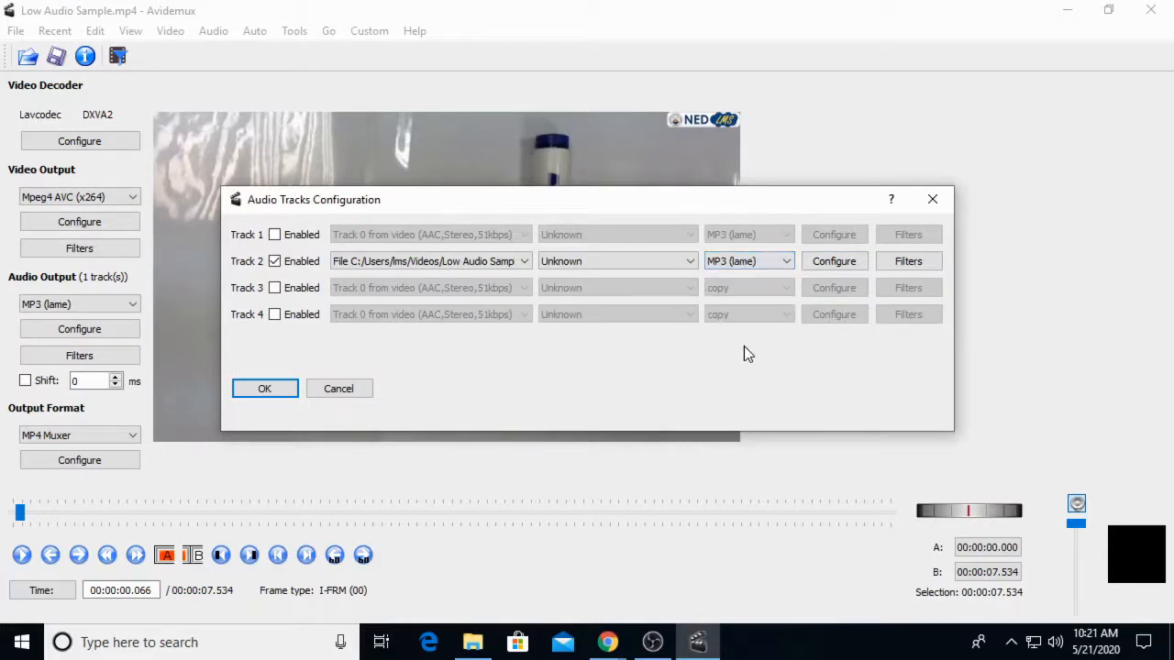
click(272, 392)
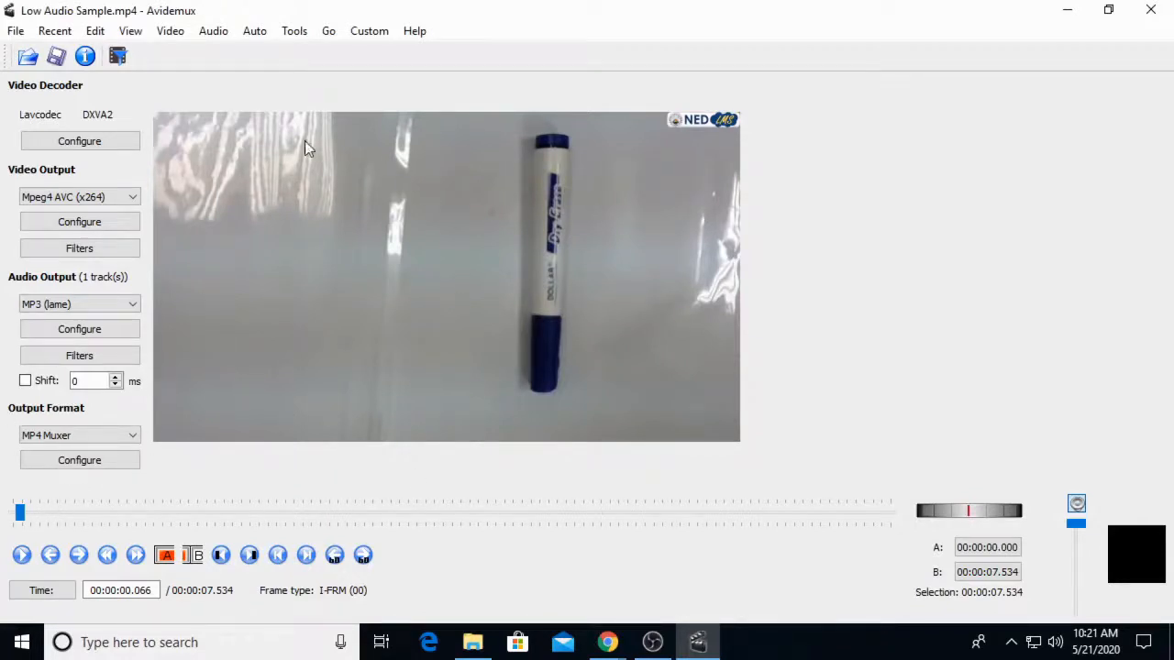
click(22, 556)
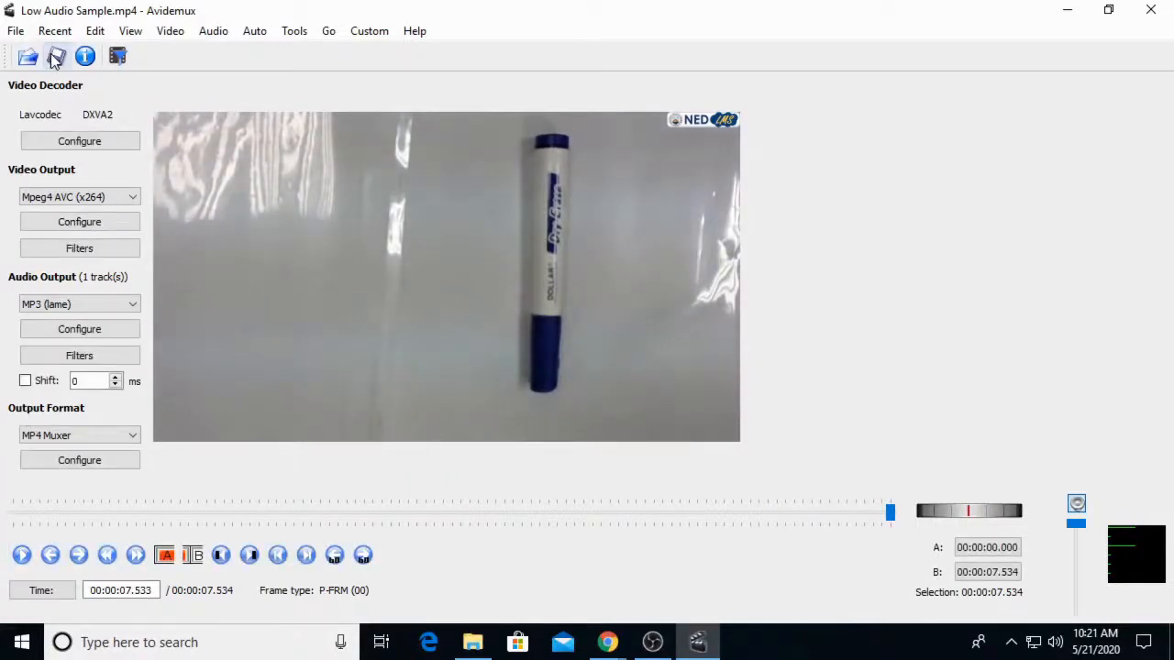
Save the video as MP4 named "Low Audio Sample_edit-amplified" in the Videos folder, and minimize Avidemux to reveal the folder
click(55, 59)
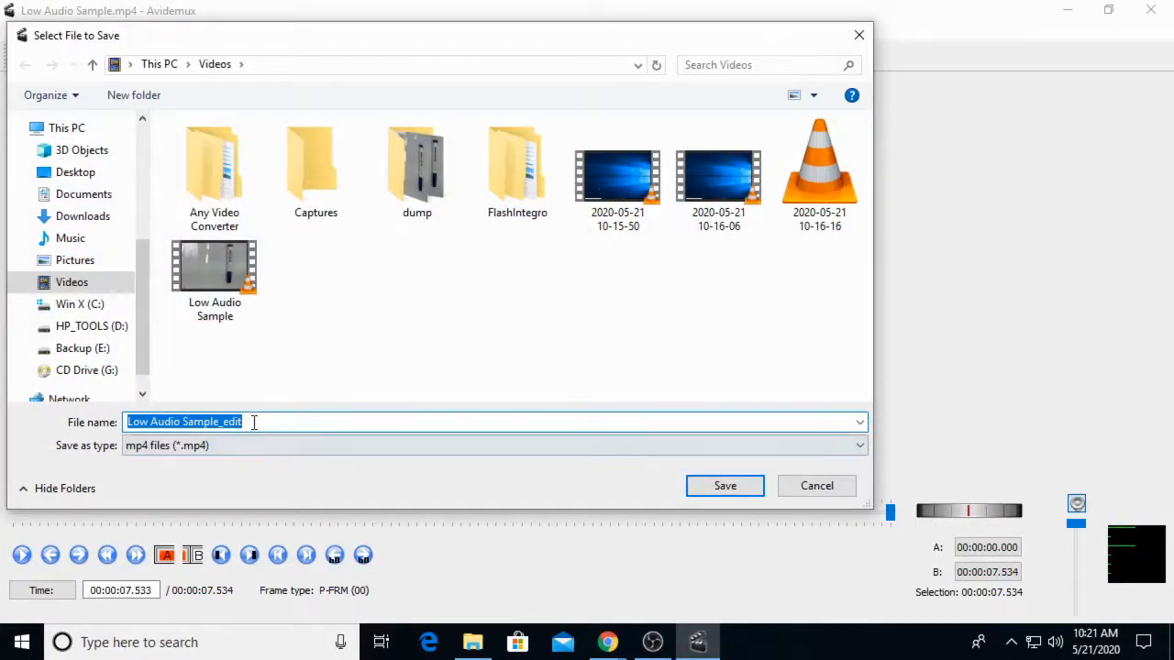
click(254, 422)
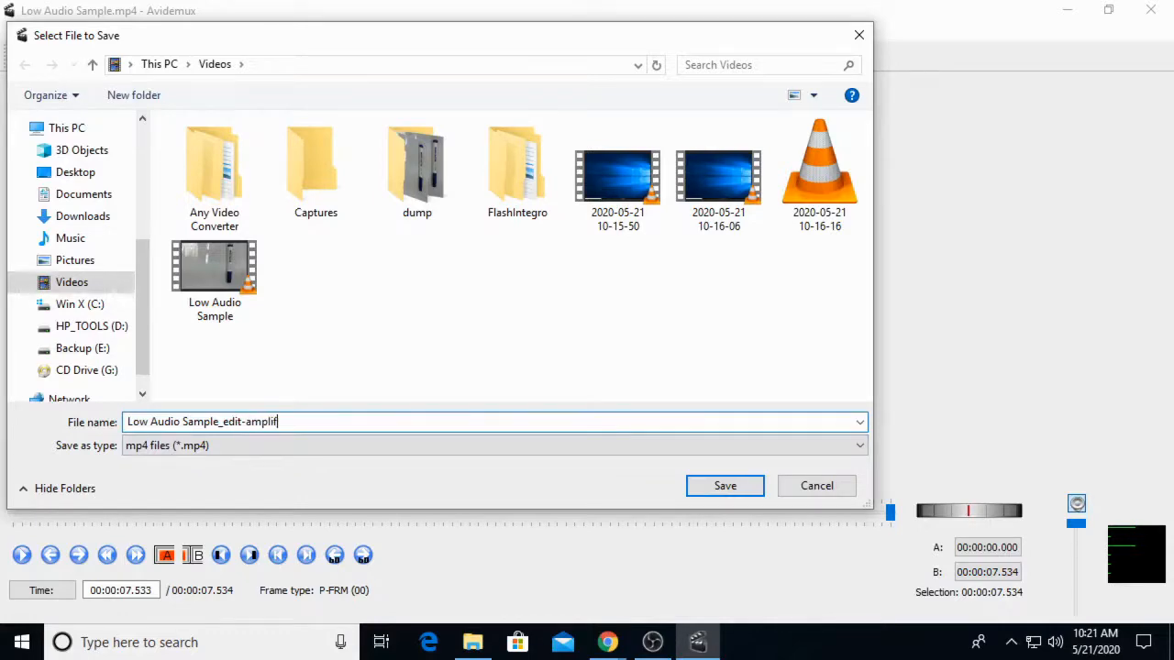
key(Return)
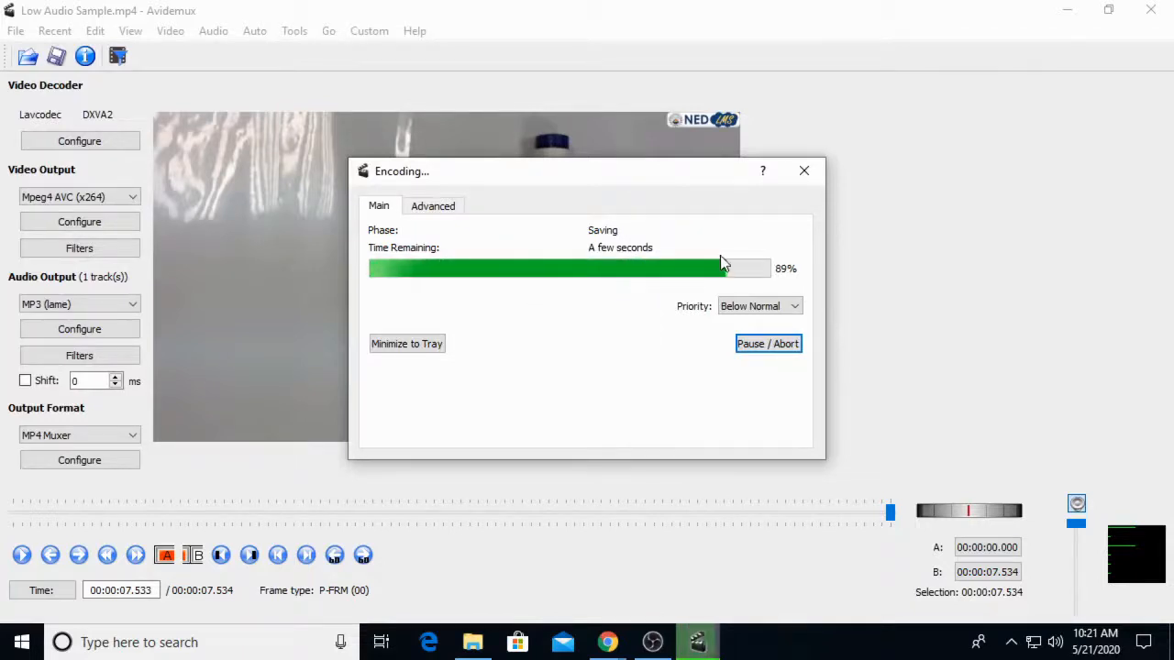
click(749, 355)
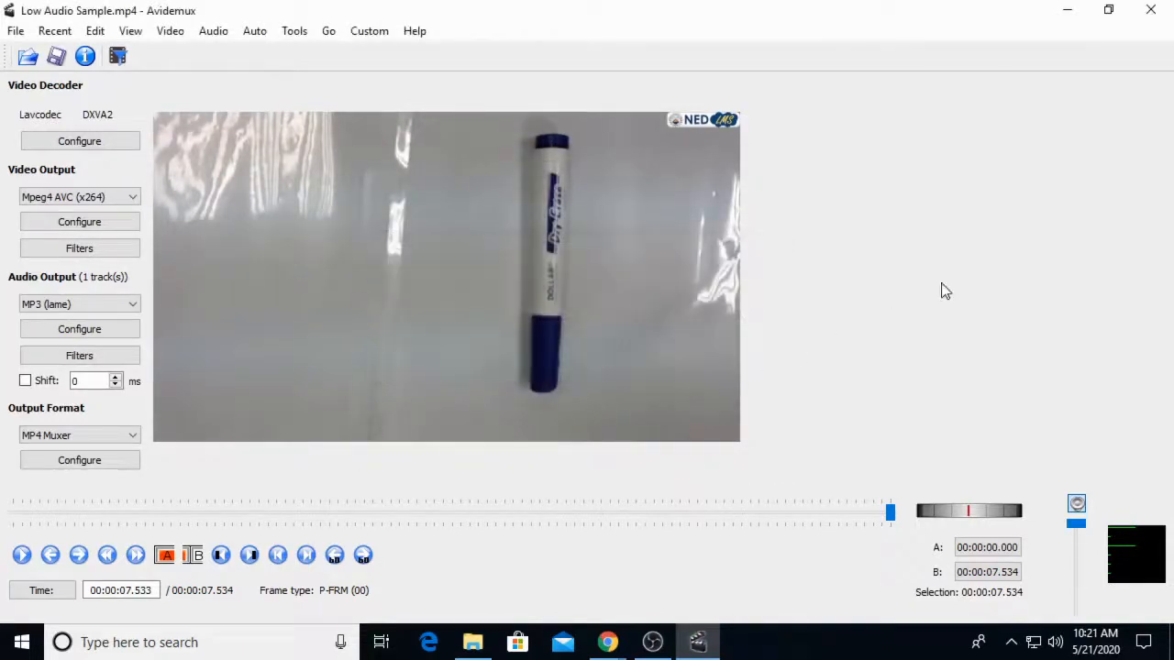
click(1068, 10)
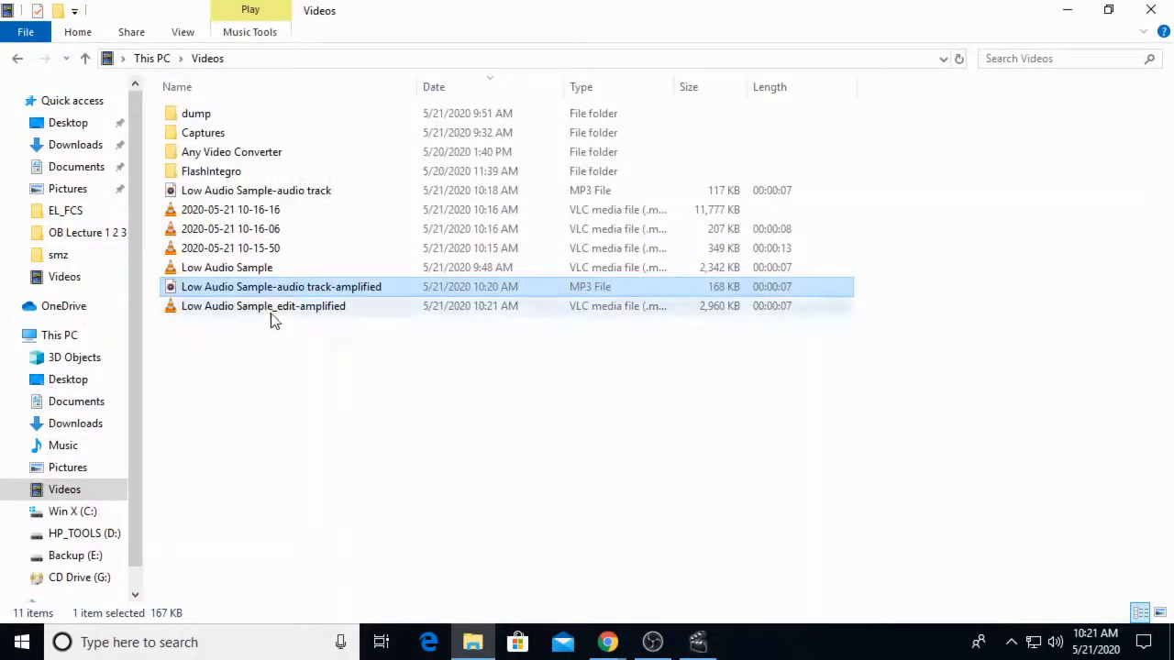